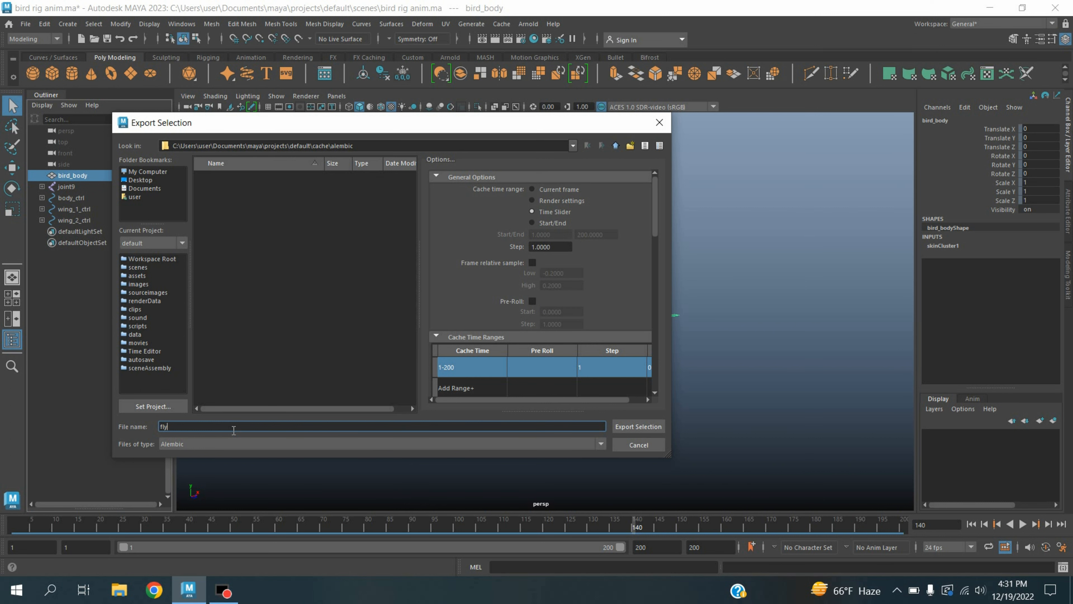
# Step: Export the selected bird body as an Alembic cache named fly and start a new scene
pyautogui.click(635, 426)
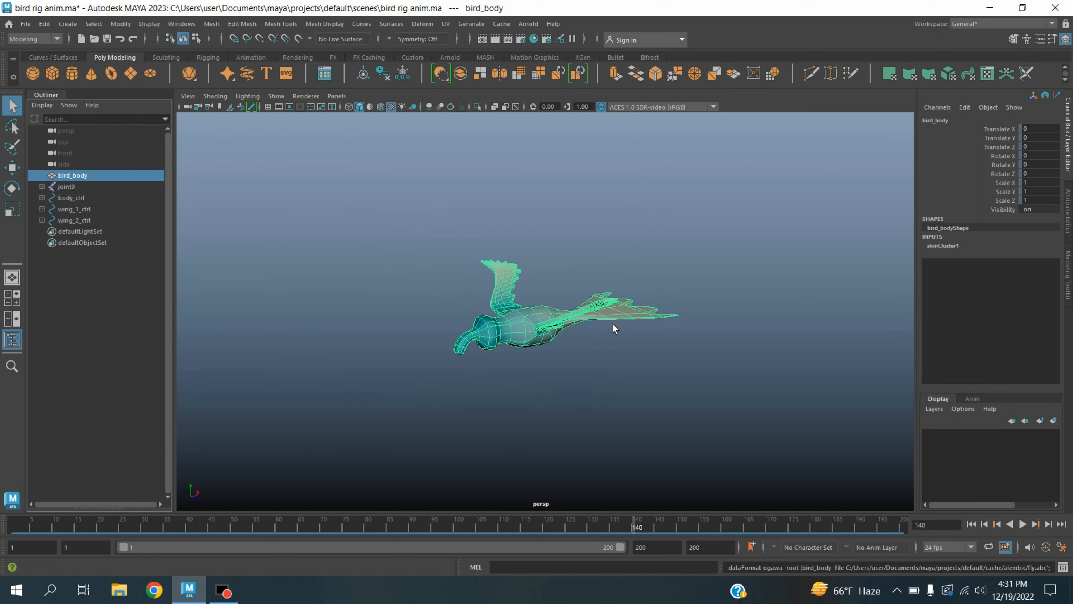
pyautogui.click(28, 42)
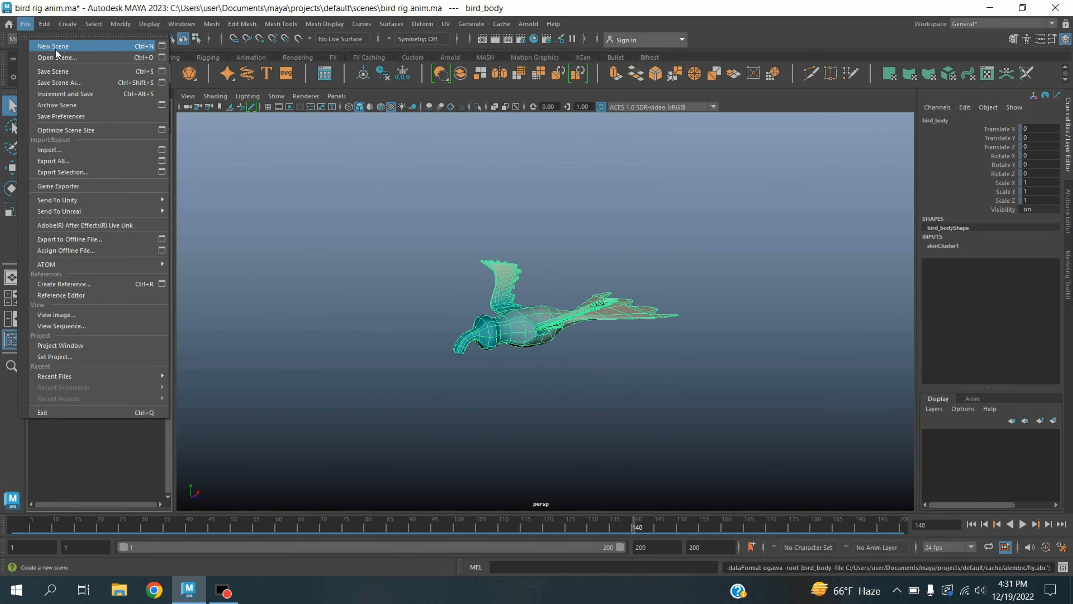
pyautogui.click(57, 52)
pyautogui.hotkey('ctrl', 'n')
pyautogui.click(536, 298)
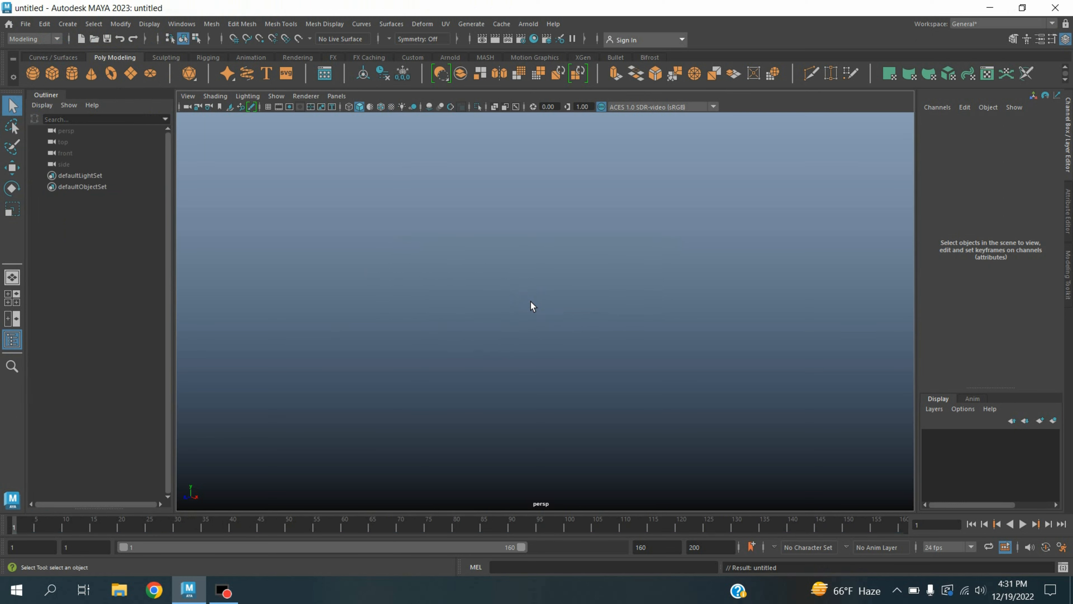
# Step: Show the viewport grid and create a polygon plane at the origin
pyautogui.click(268, 107)
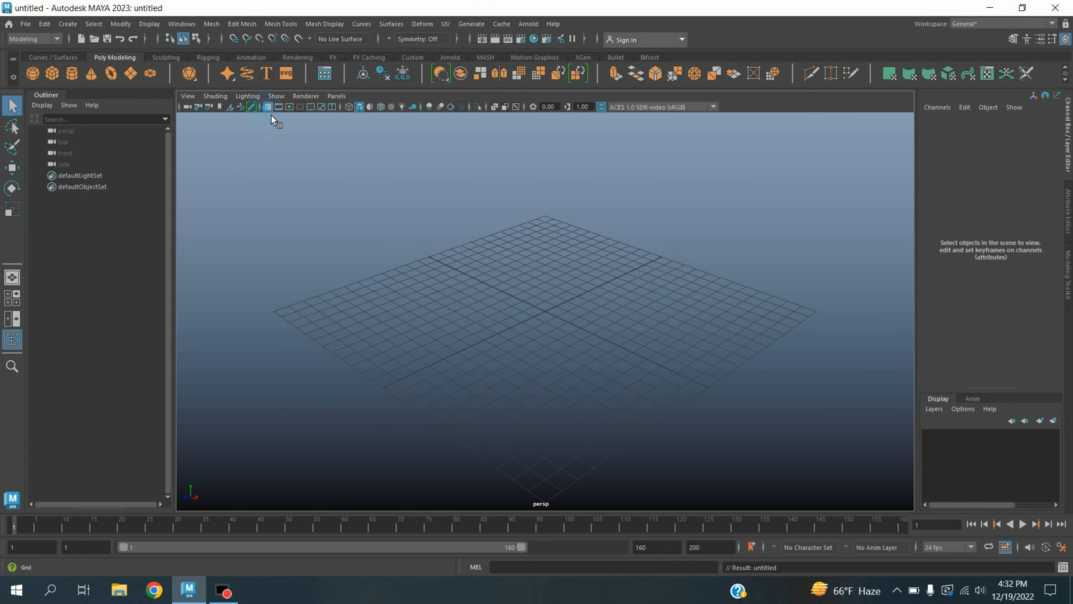
pyautogui.click(131, 73)
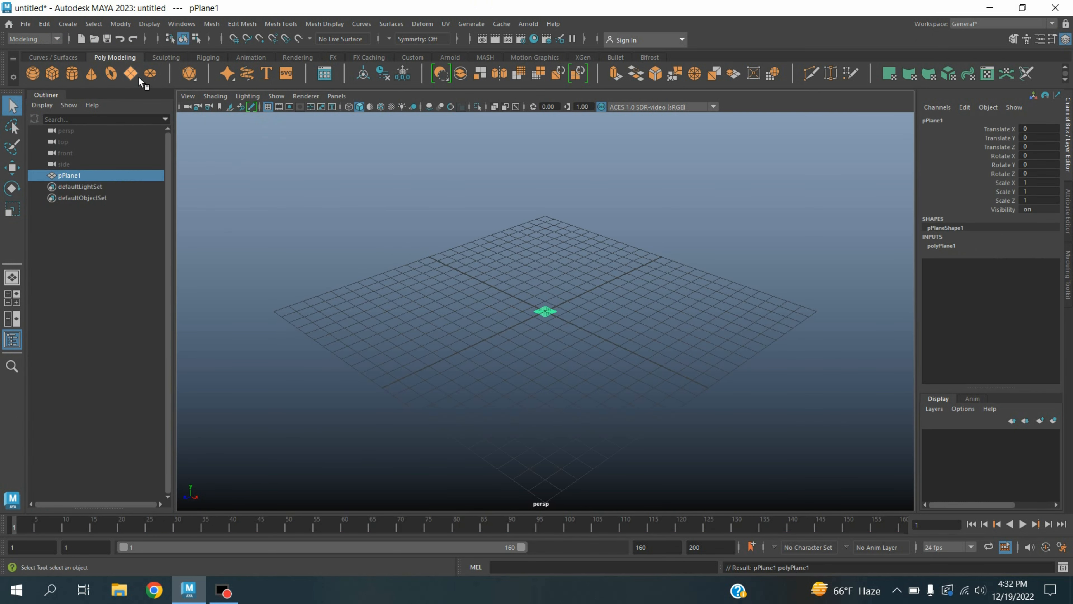
# Step: Create a MASH network from the plane with the geometry type set to Mesh
pyautogui.click(34, 39)
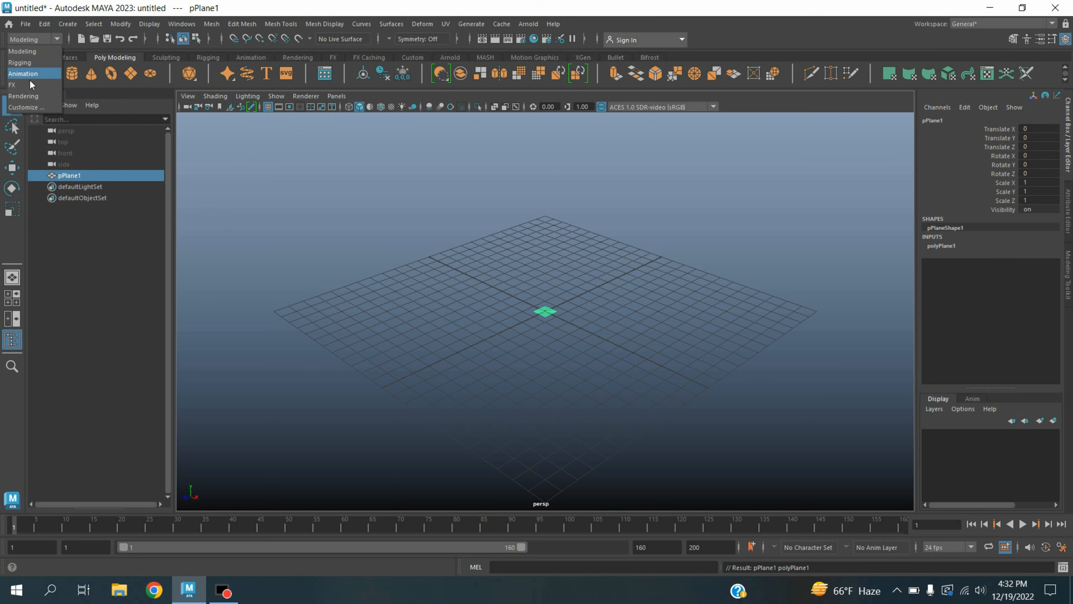
pyautogui.click(31, 85)
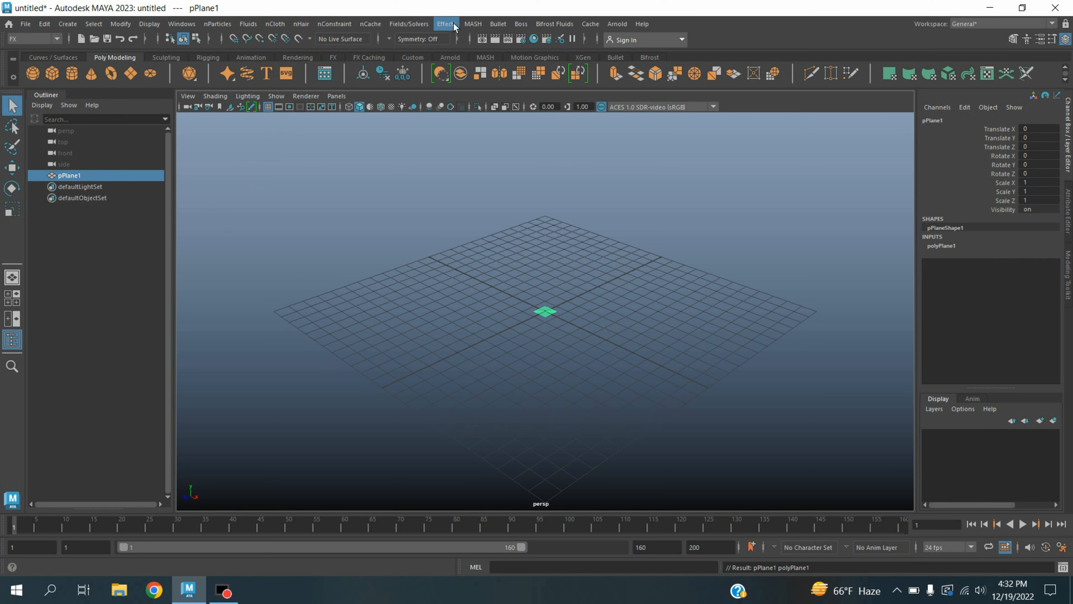
pyautogui.click(472, 24)
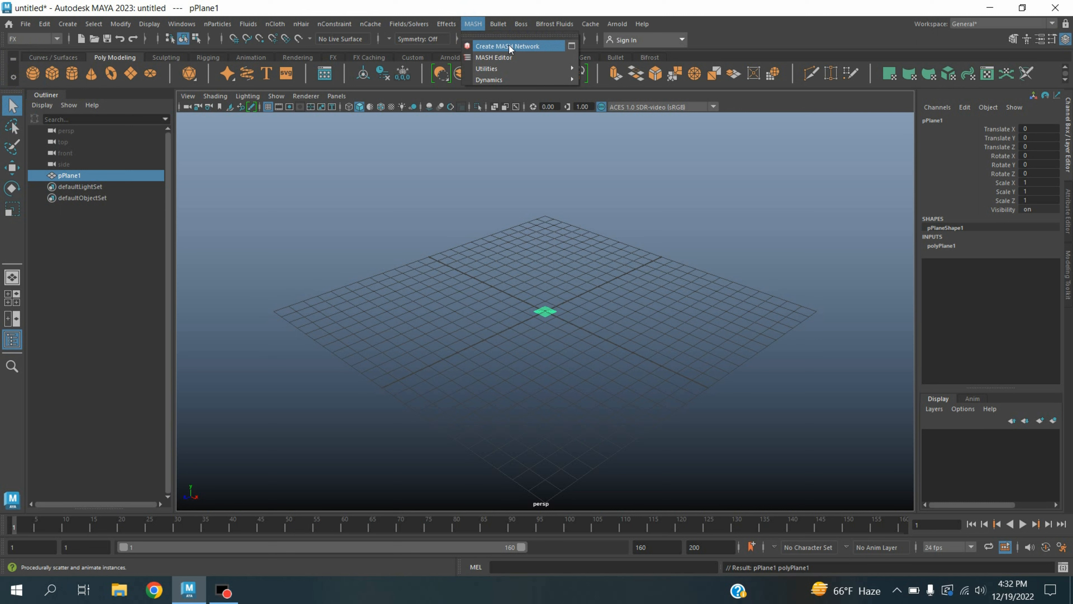
pyautogui.click(571, 46)
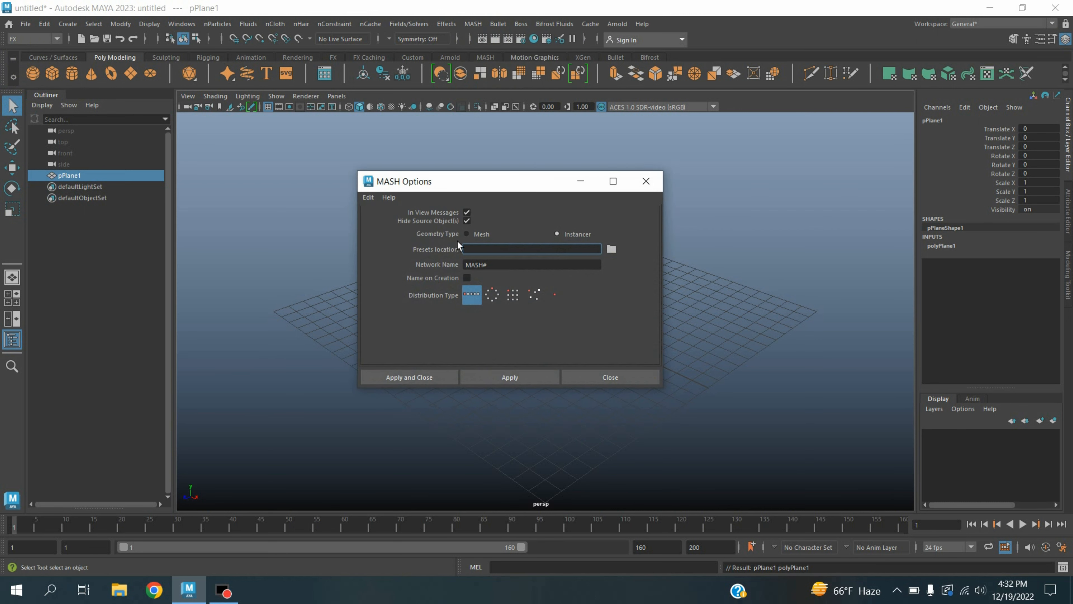
pyautogui.click(466, 234)
pyautogui.click(408, 377)
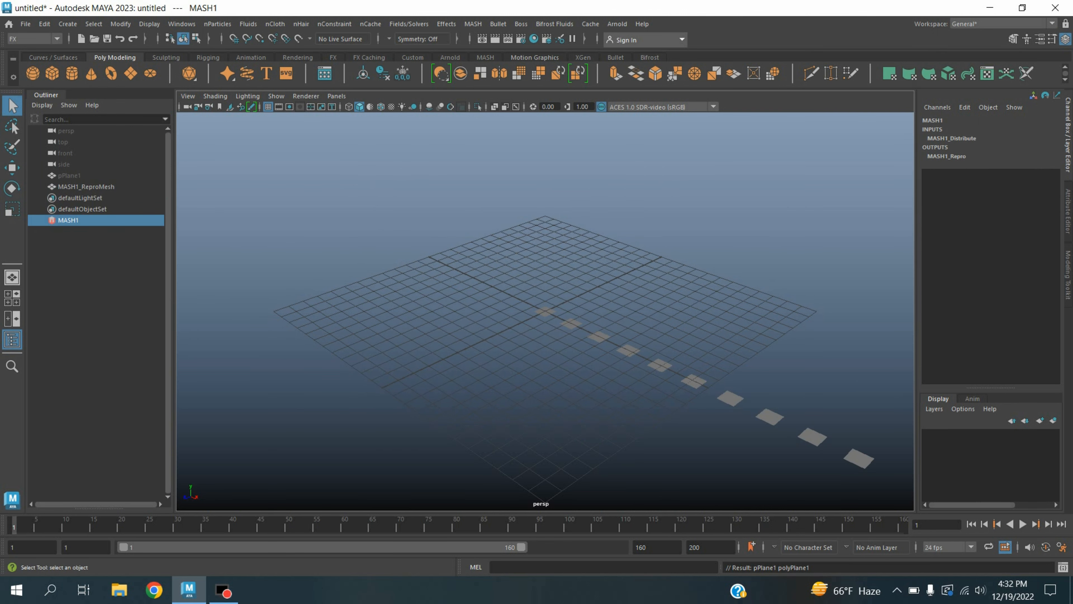
# Step: Change the MASH network's distribution type to Grid
pyautogui.click(1067, 209)
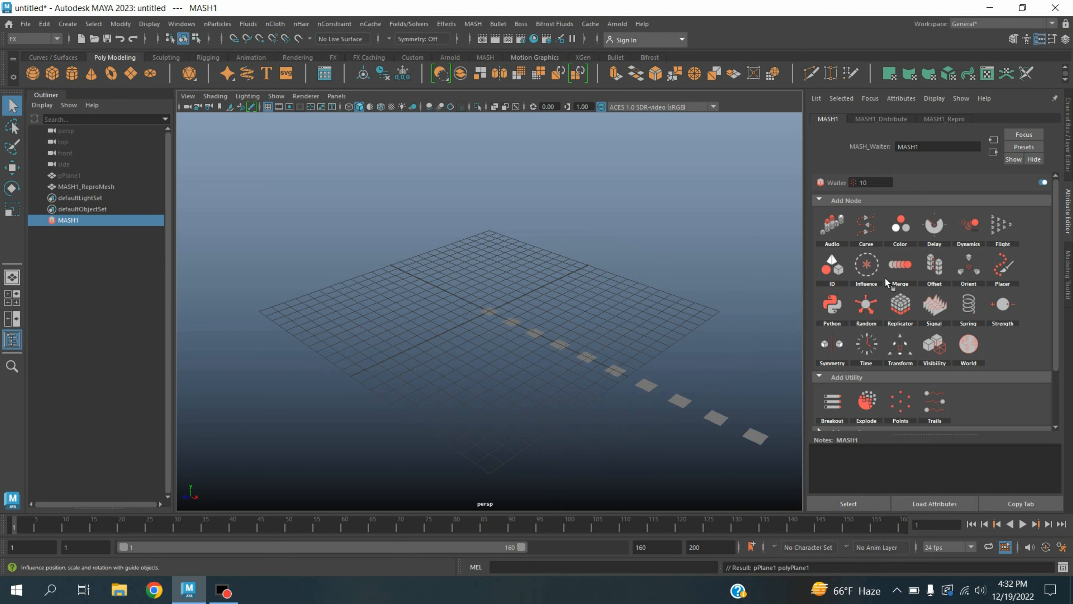
pyautogui.click(887, 122)
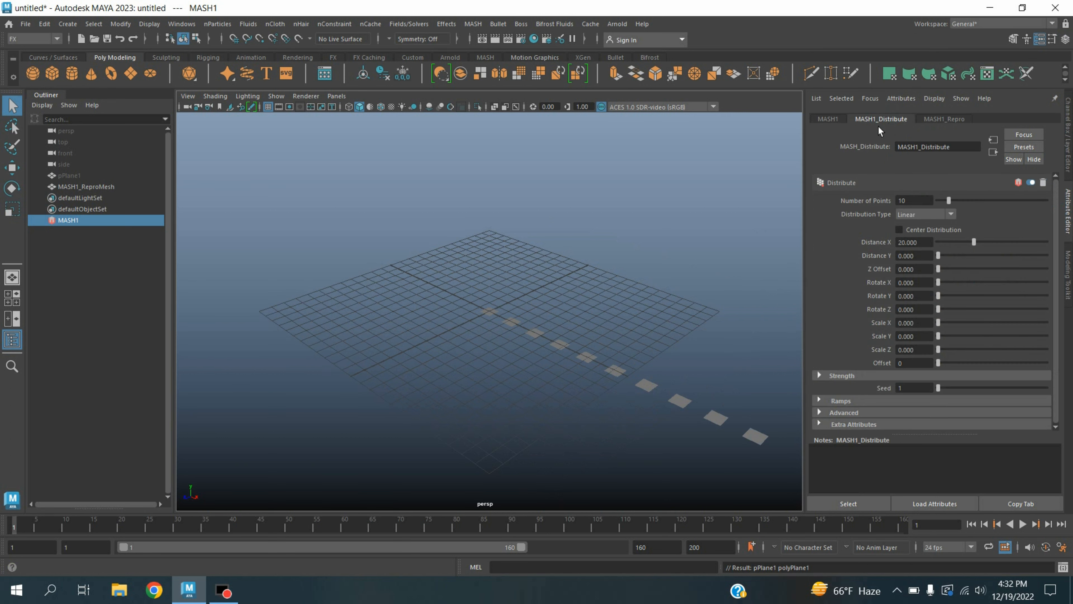
pyautogui.click(913, 216)
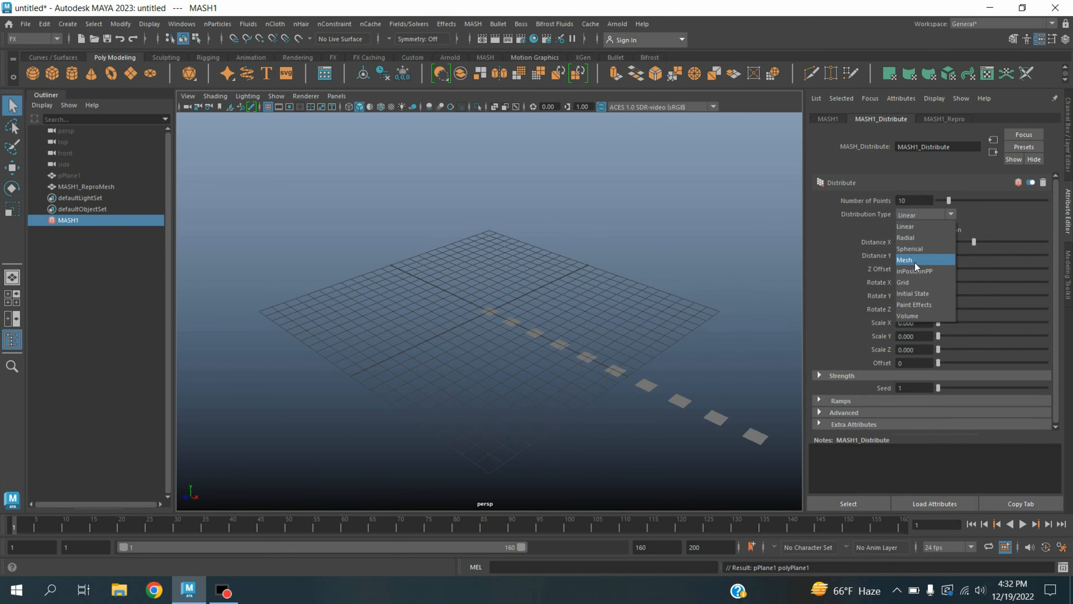
pyautogui.click(913, 282)
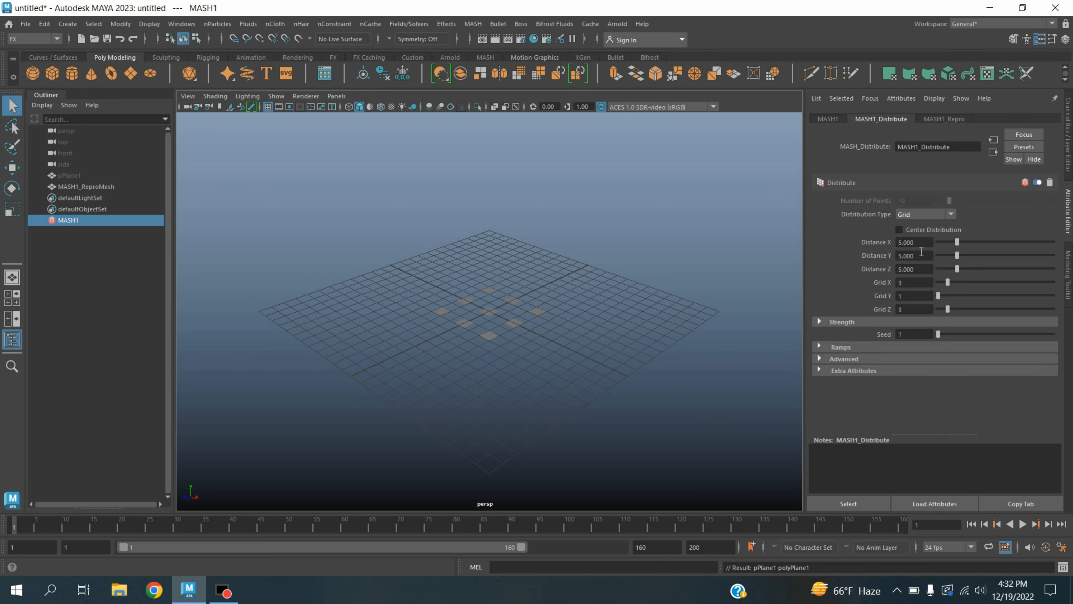
# Step: Set the grid distribution's Distance X and Distance Z to 45
pyautogui.click(915, 243)
pyautogui.write('45')
pyautogui.click(926, 271)
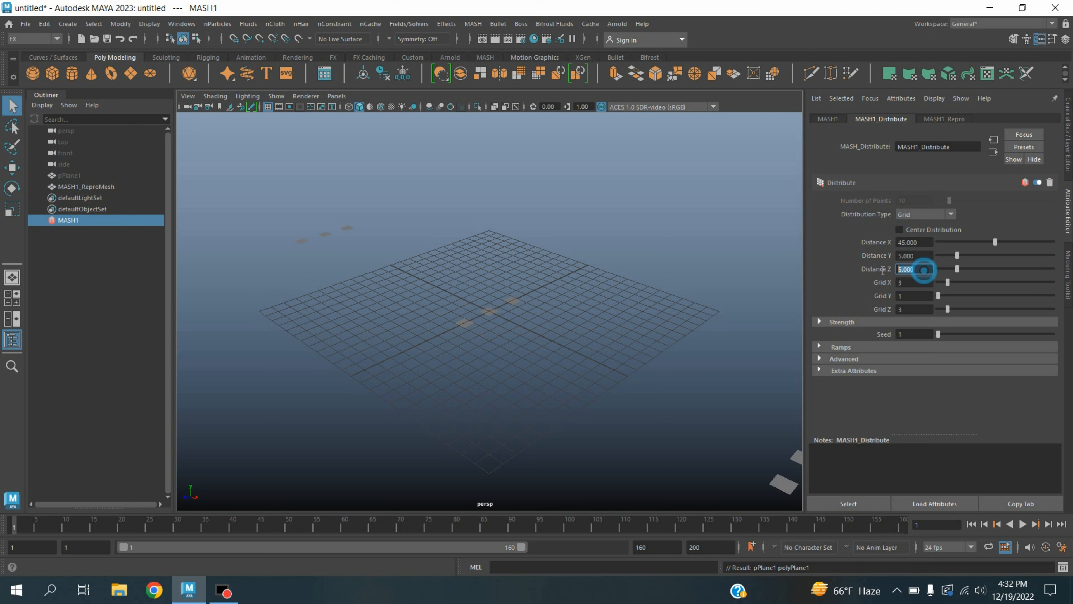
pyautogui.write('45')
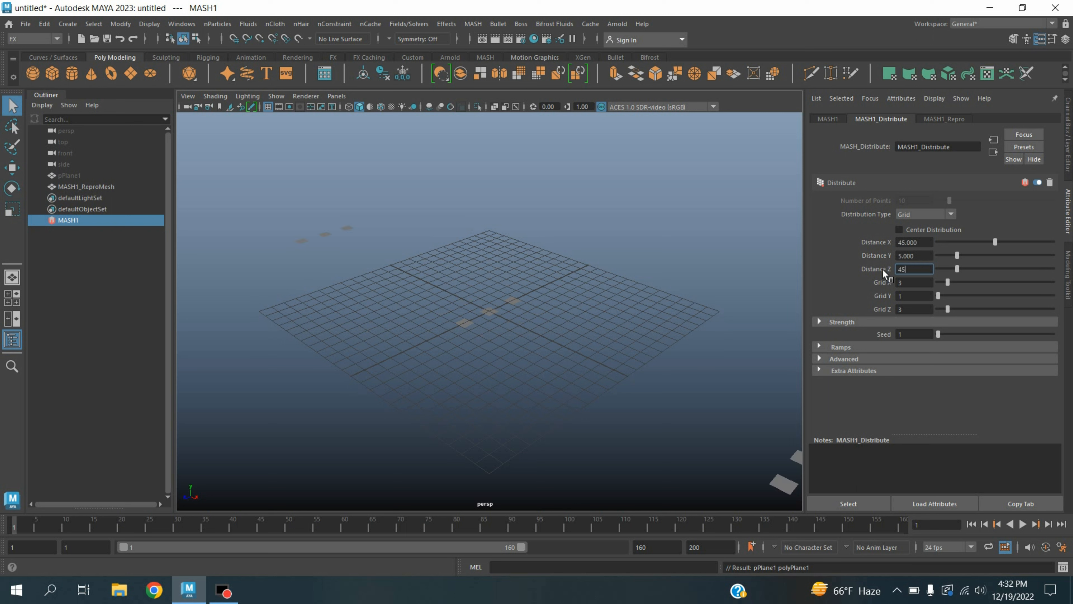
pyautogui.press('Return')
pyautogui.scroll(-5, 423, 328)
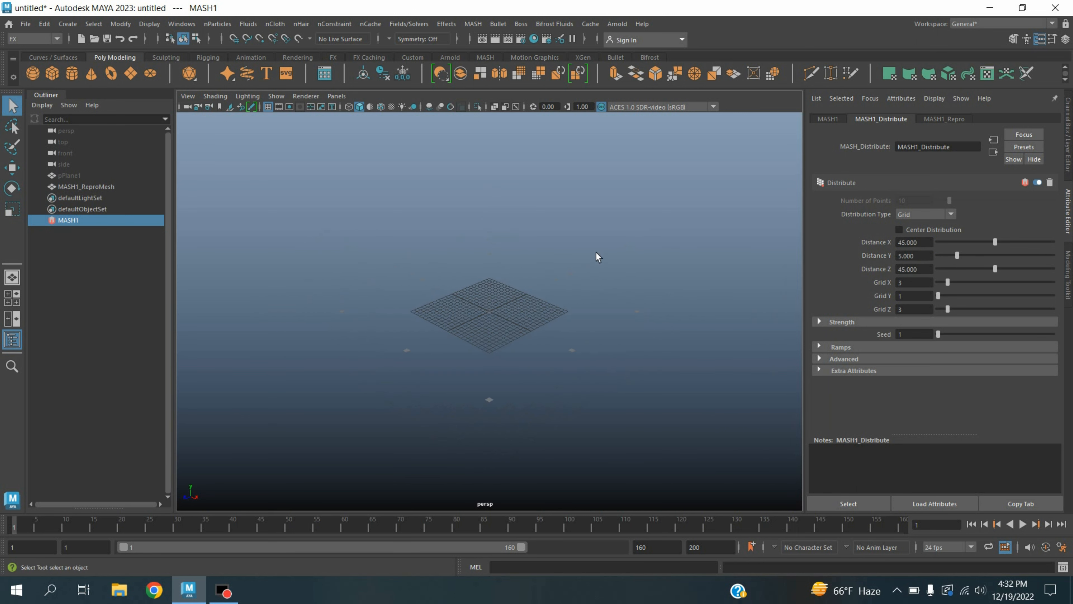
# Step: Add a Transform node to the MASH network and create a controller null for it
pyautogui.click(829, 120)
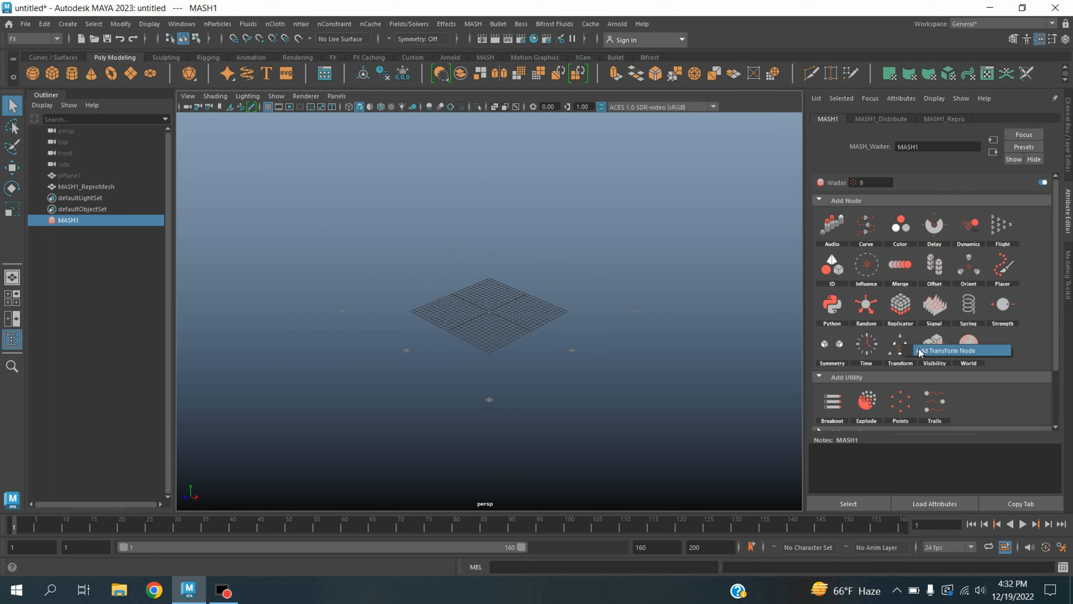
pyautogui.click(902, 349)
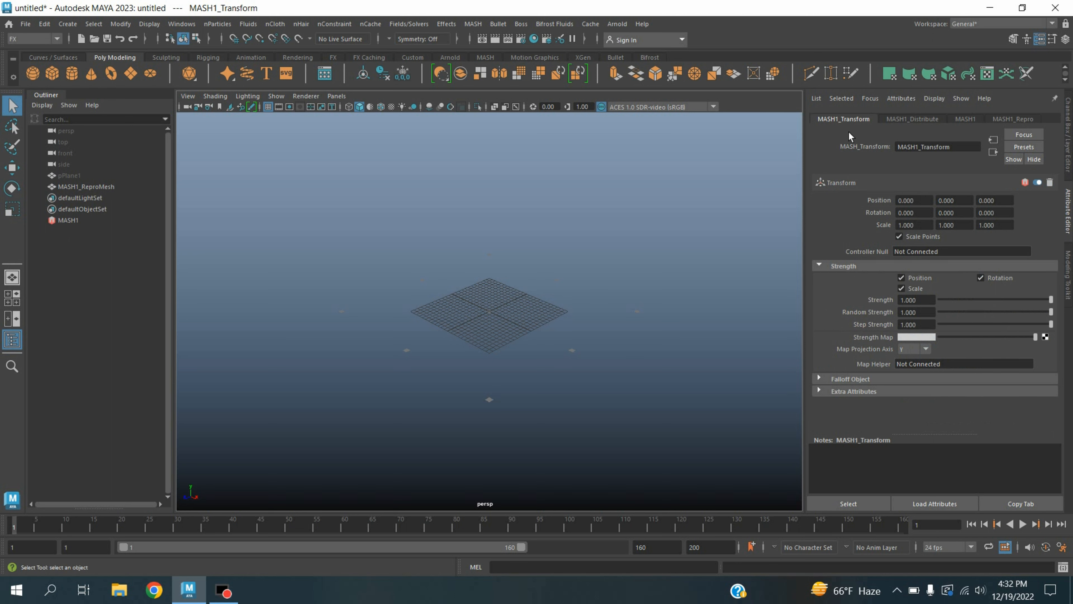
pyautogui.rightClick(921, 255)
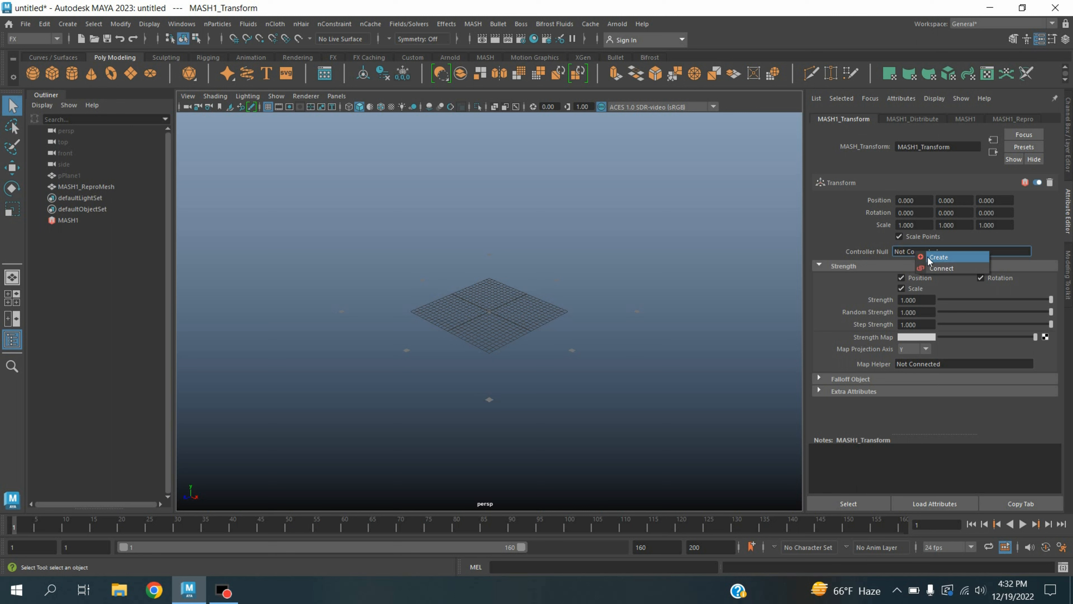
pyautogui.click(933, 261)
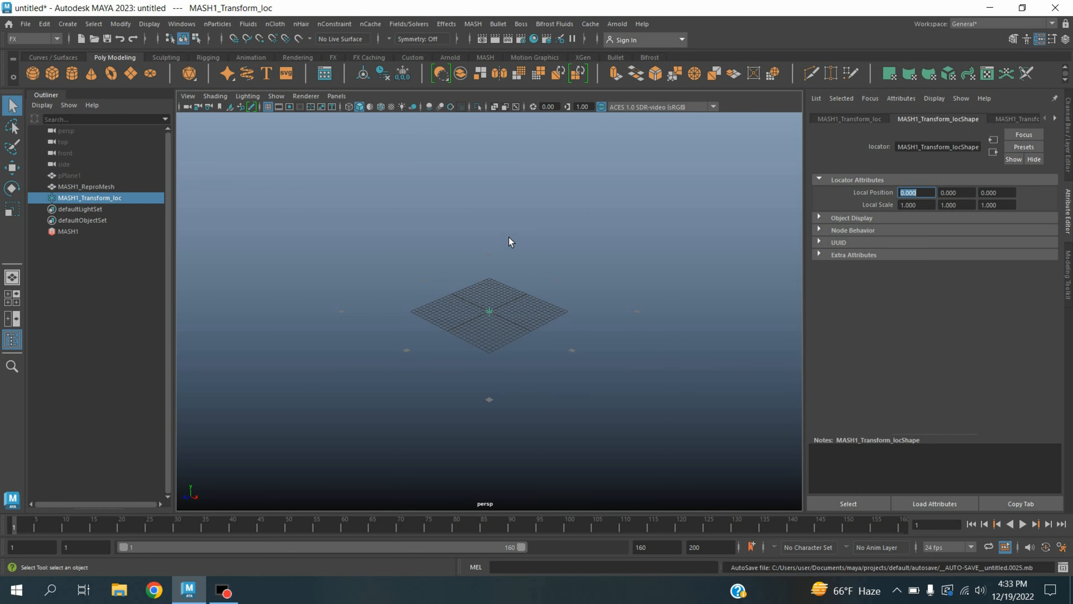
# Step: Import the Alembic cache fly.abc into the scene root
pyautogui.click(591, 24)
pyautogui.moveTo(623, 48)
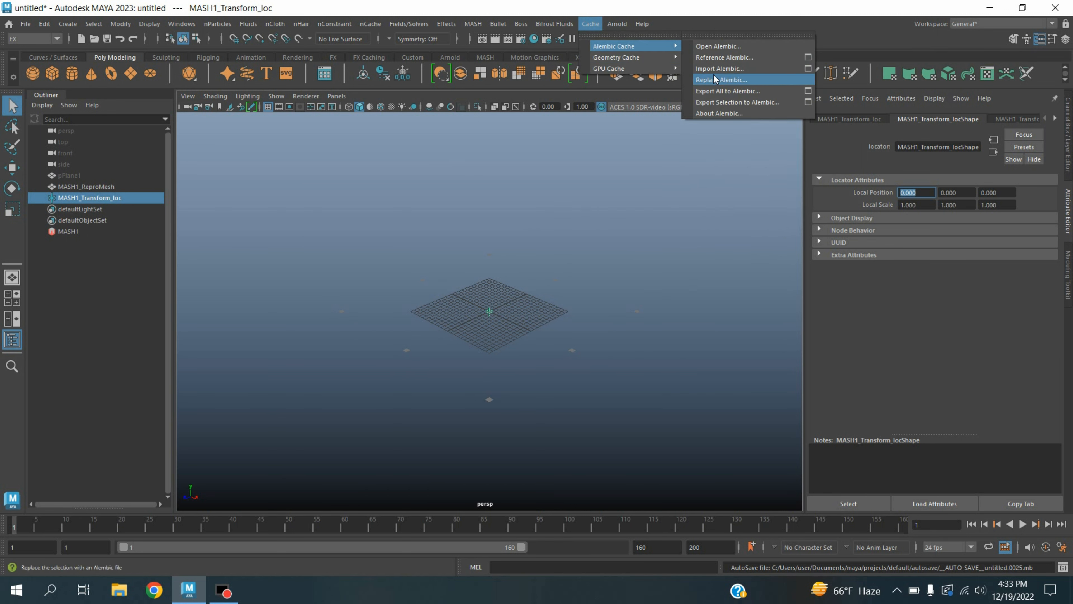
pyautogui.click(742, 69)
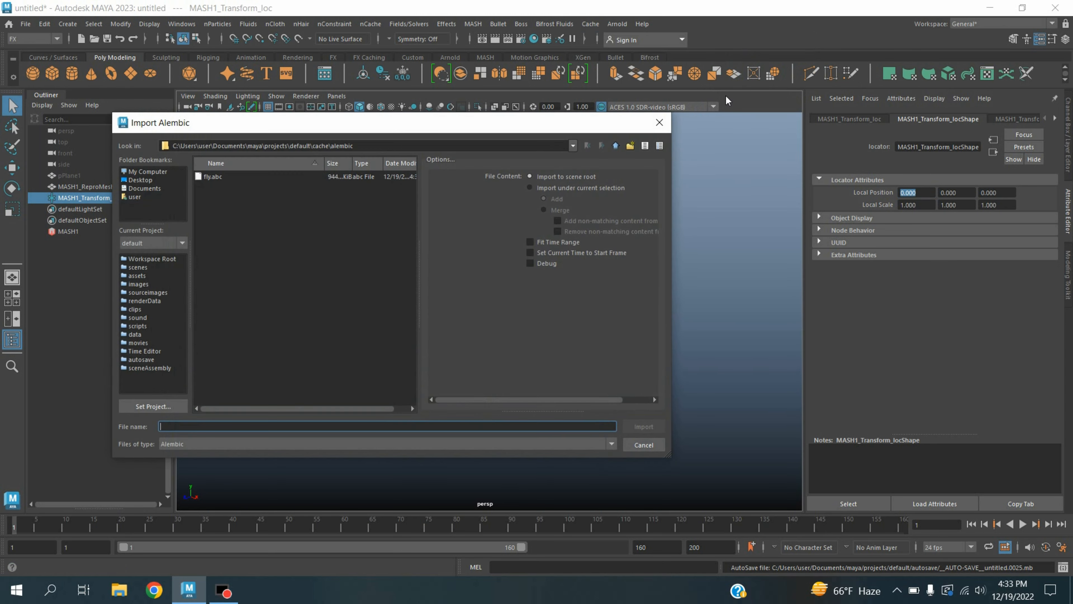
pyautogui.click(223, 180)
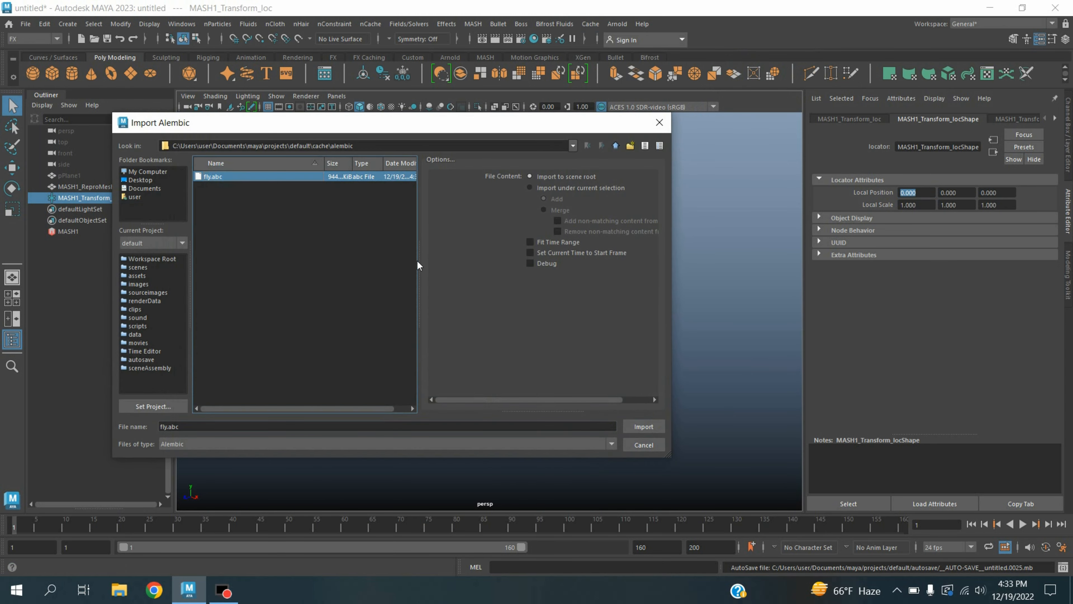
pyautogui.click(643, 426)
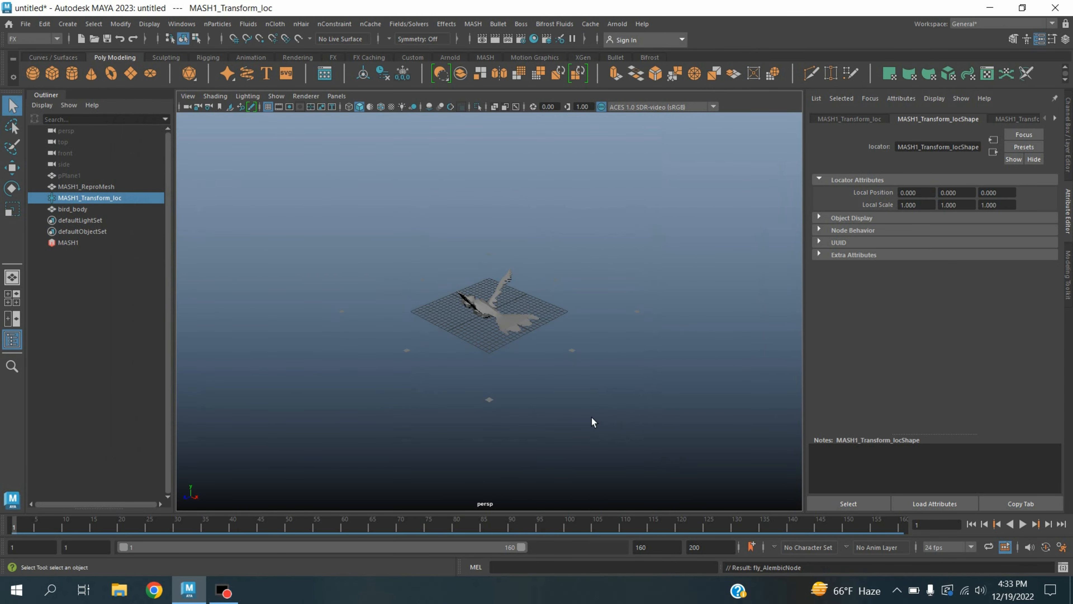
# Step: Assign a new Lambert material to the imported bird body
pyautogui.click(500, 321)
pyautogui.scroll(2, 499, 321)
pyautogui.scroll(1, 497, 317)
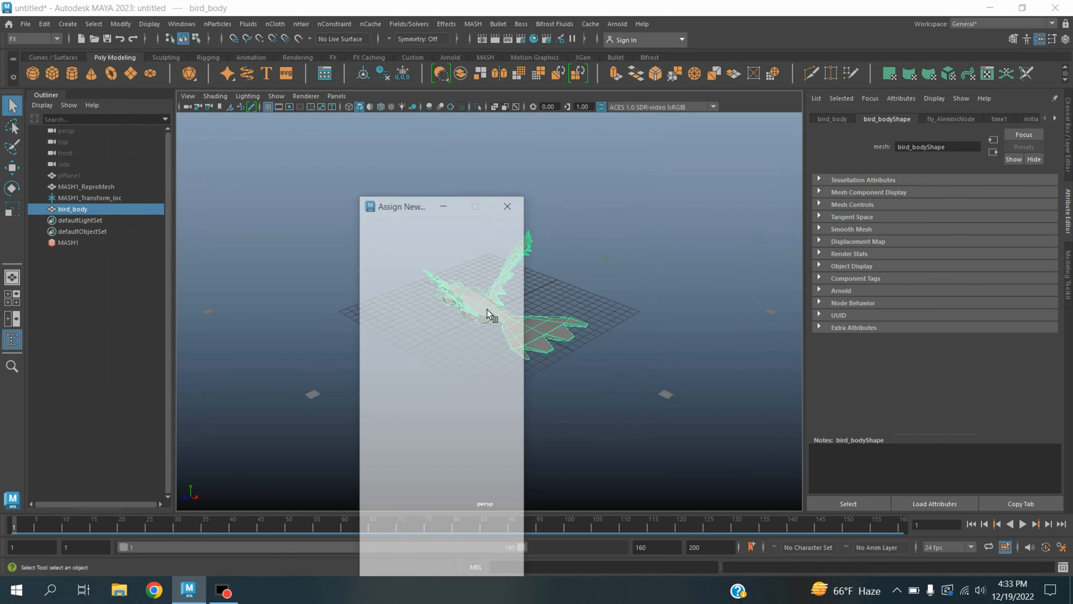
pyautogui.click(456, 283)
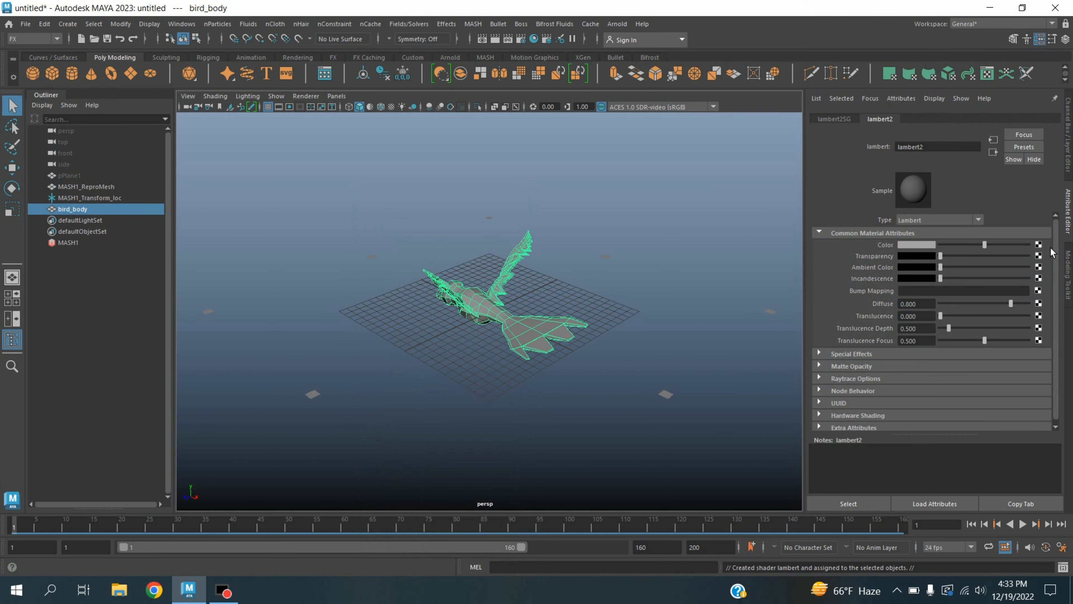
# Step: Connect a Ramp texture to the Lambert's color and move its light and black markers to opposite ends of the gradient
pyautogui.click(1038, 244)
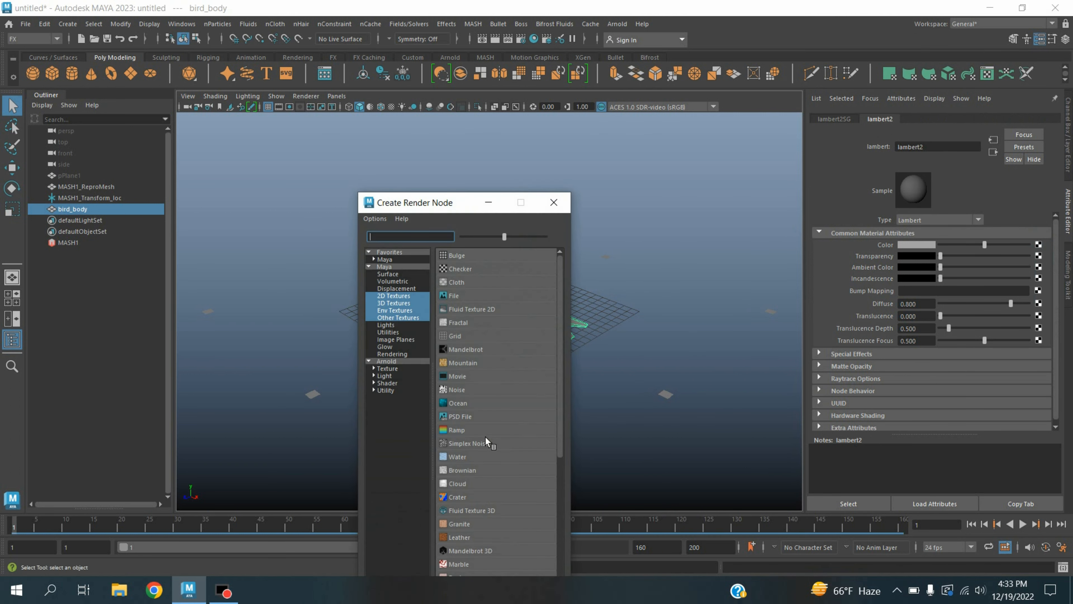
pyautogui.click(486, 435)
pyautogui.moveTo(835, 274); pyautogui.dragTo(811, 292)
pyautogui.moveTo(956, 272); pyautogui.dragTo(1021, 281)
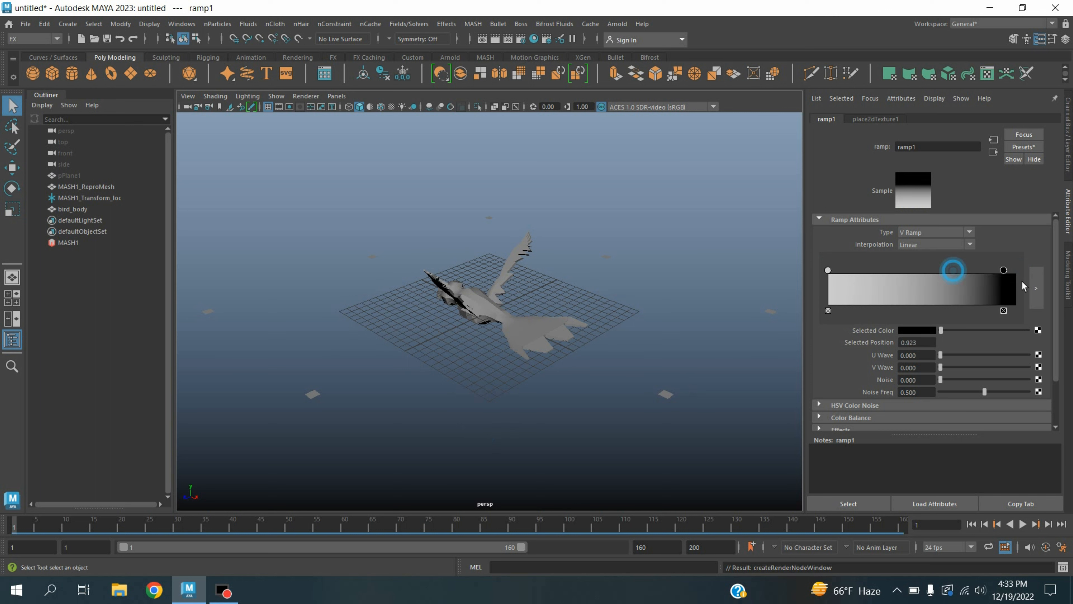
# Step: Add ramp markers at about 0.69 and 0.18, and color the one at 0.18 yellow
pyautogui.click(958, 279)
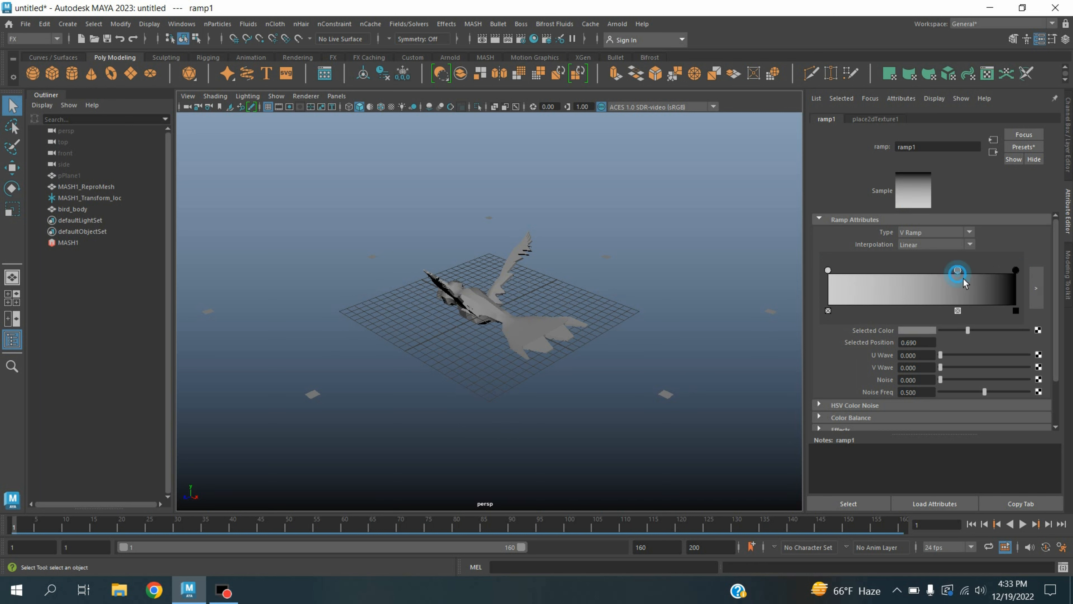
pyautogui.click(866, 283)
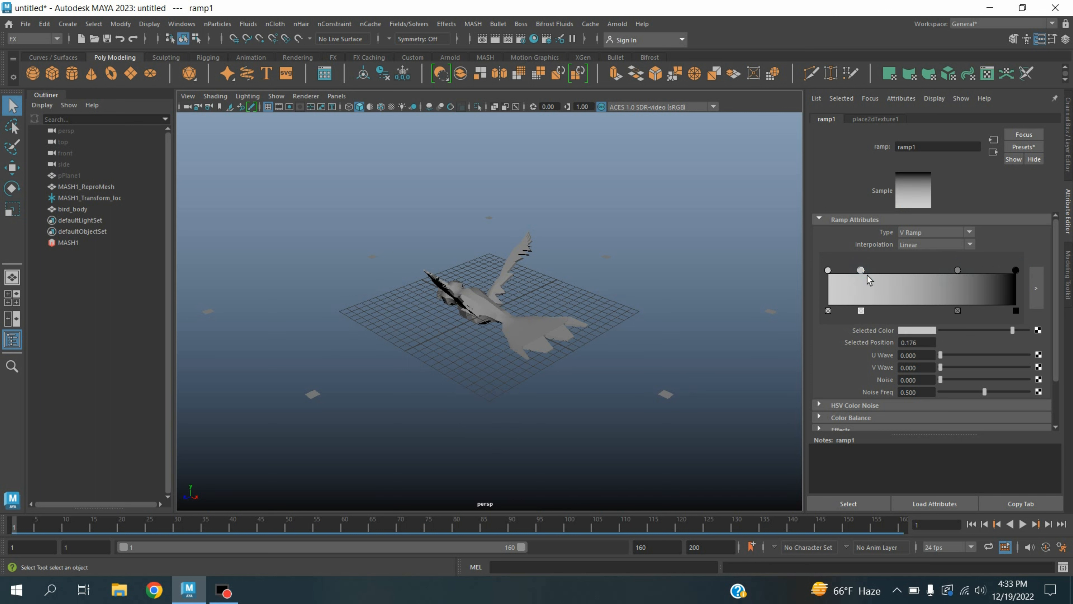
pyautogui.click(923, 332)
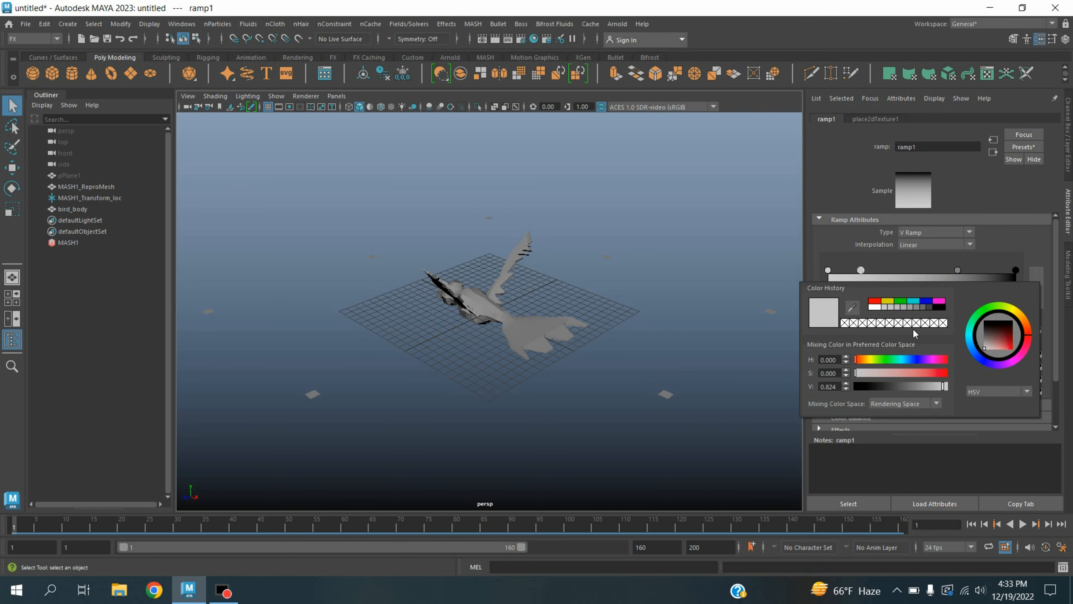
pyautogui.click(887, 301)
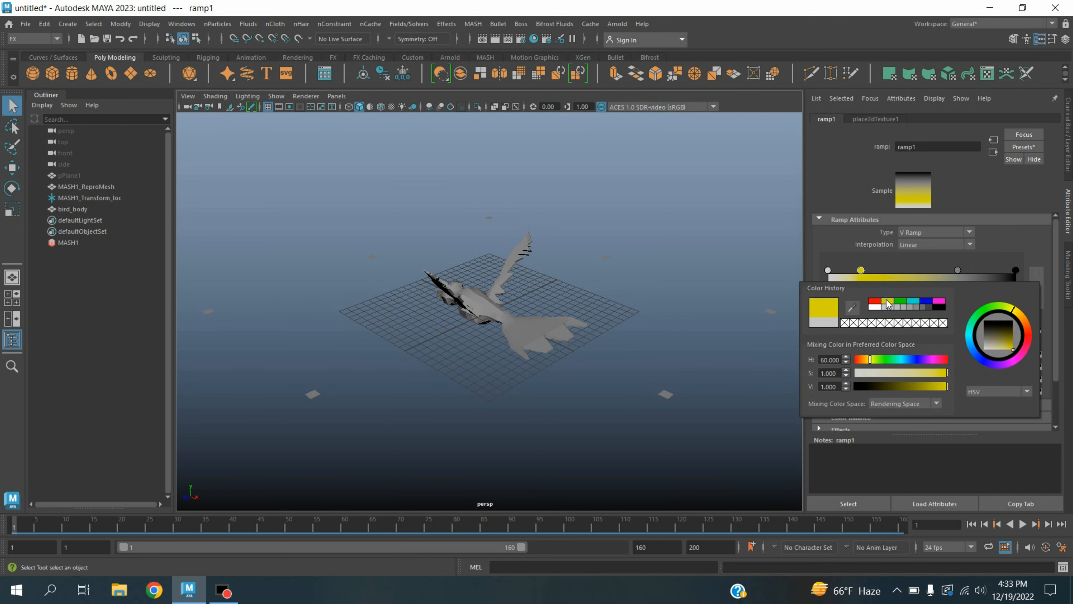
# Step: Color the grey ramp marker cyan and place it at about 0.72
pyautogui.click(967, 277)
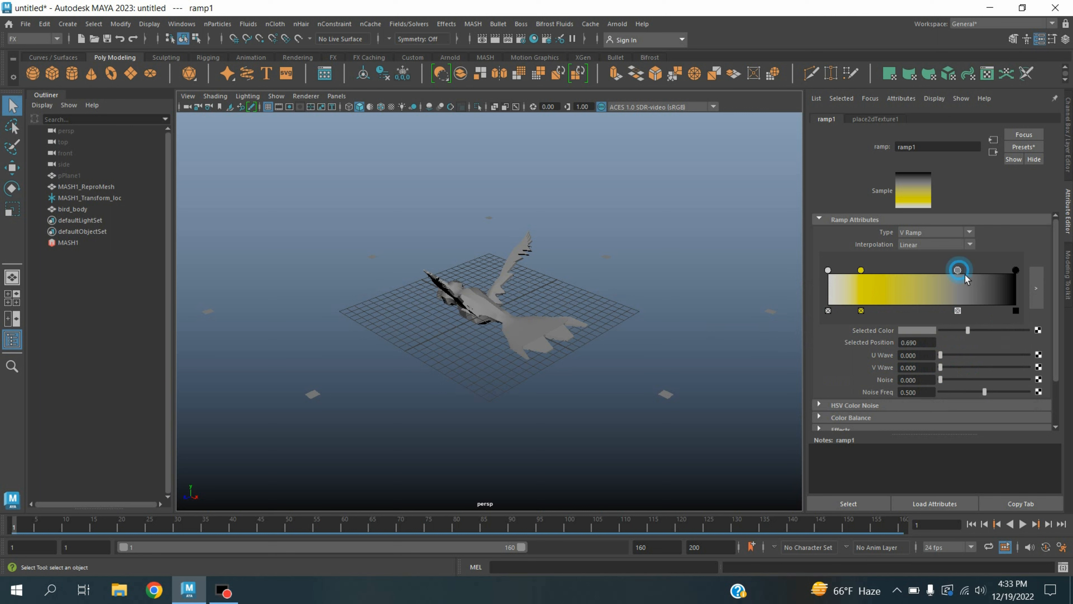
pyautogui.click(927, 332)
pyautogui.click(915, 298)
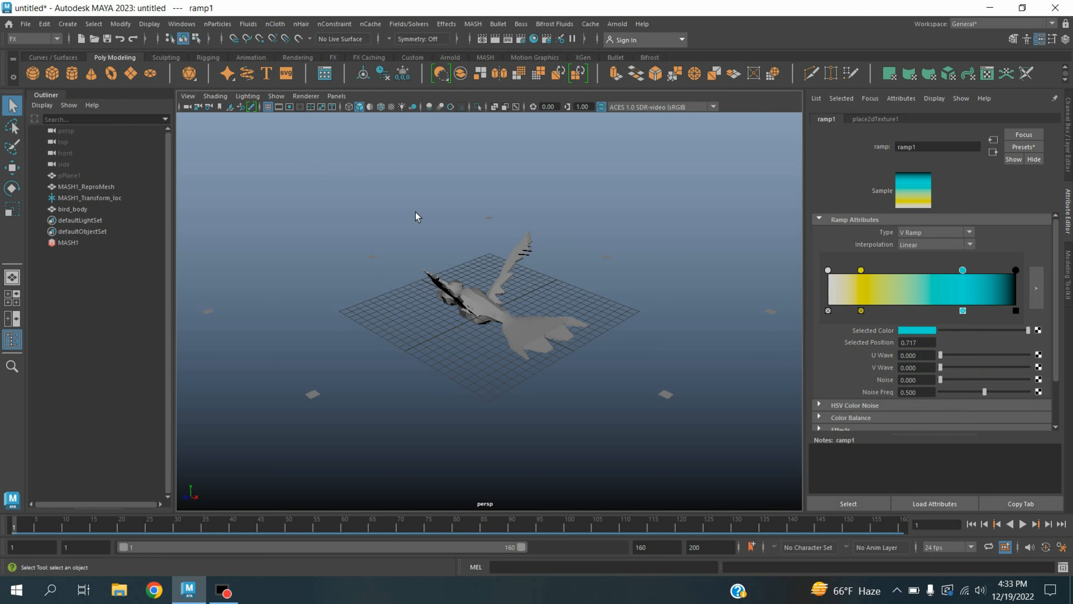
# Step: Turn on textured display in the viewport to show the ramp colors on the bird
pyautogui.click(395, 108)
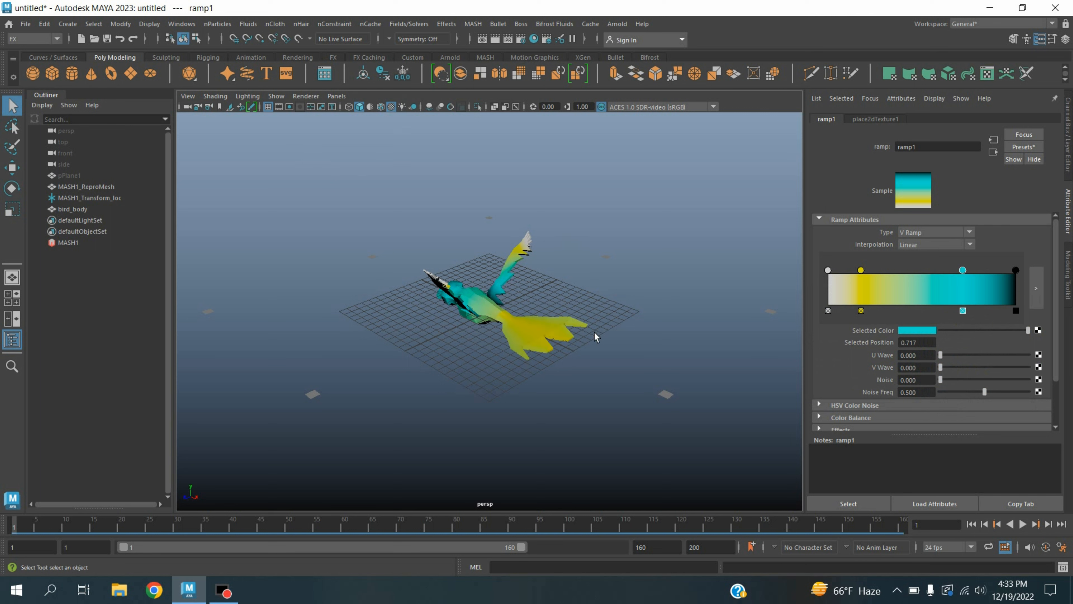
pyautogui.keyDown('alt'); pyautogui.moveTo(490, 271); pyautogui.dragTo(549, 310); pyautogui.keyUp('alt')
pyautogui.scroll(4, 515, 301)
# Step: Add two ramp markers between the yellow and cyan ones, and color the one at about 0.30 red
pyautogui.click(891, 281)
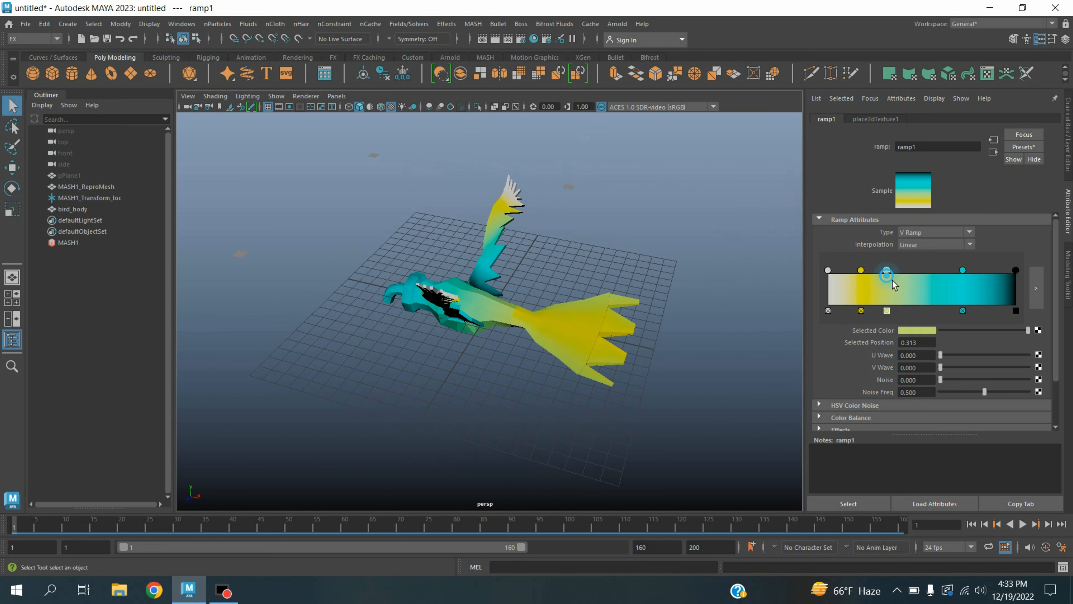
pyautogui.moveTo(886, 271); pyautogui.dragTo(885, 271)
pyautogui.click(928, 283)
pyautogui.click(885, 271)
pyautogui.click(915, 330)
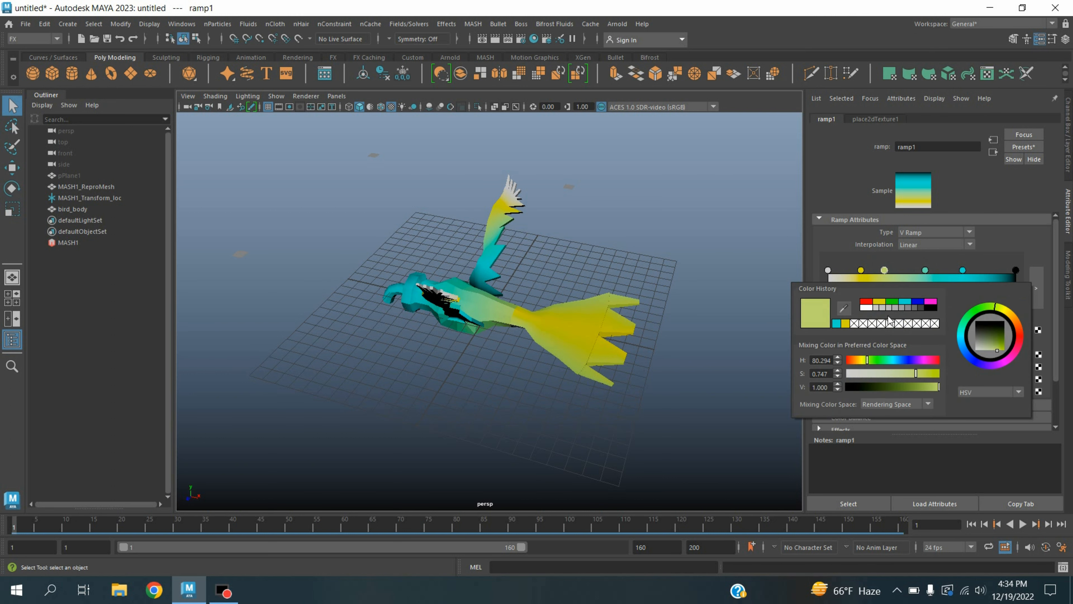
pyautogui.click(866, 301)
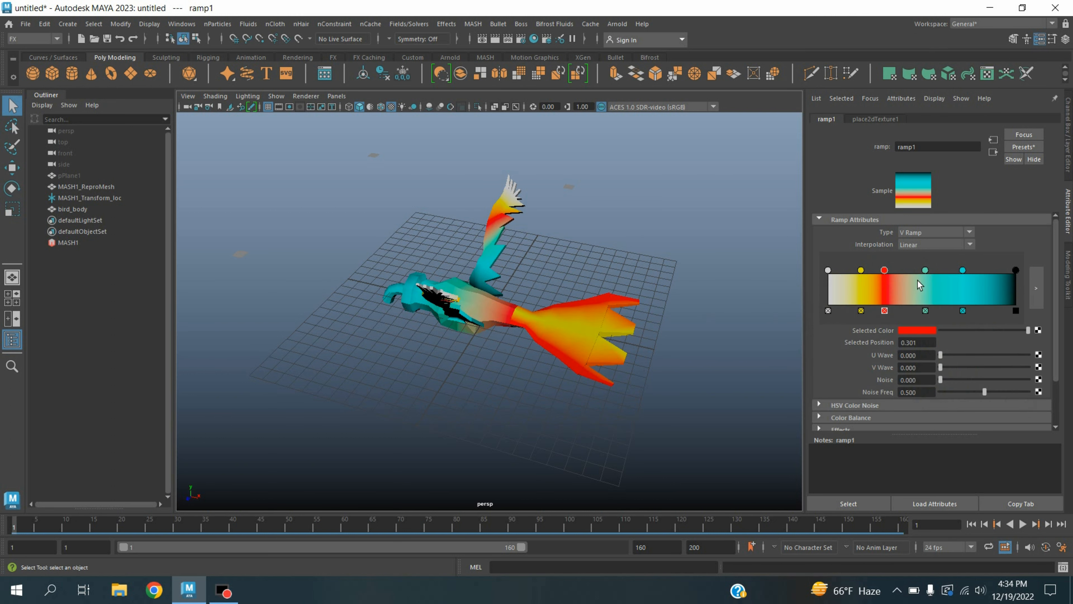
# Step: Color the ramp marker between the red and cyan ones blue
pyautogui.click(925, 271)
pyautogui.click(917, 330)
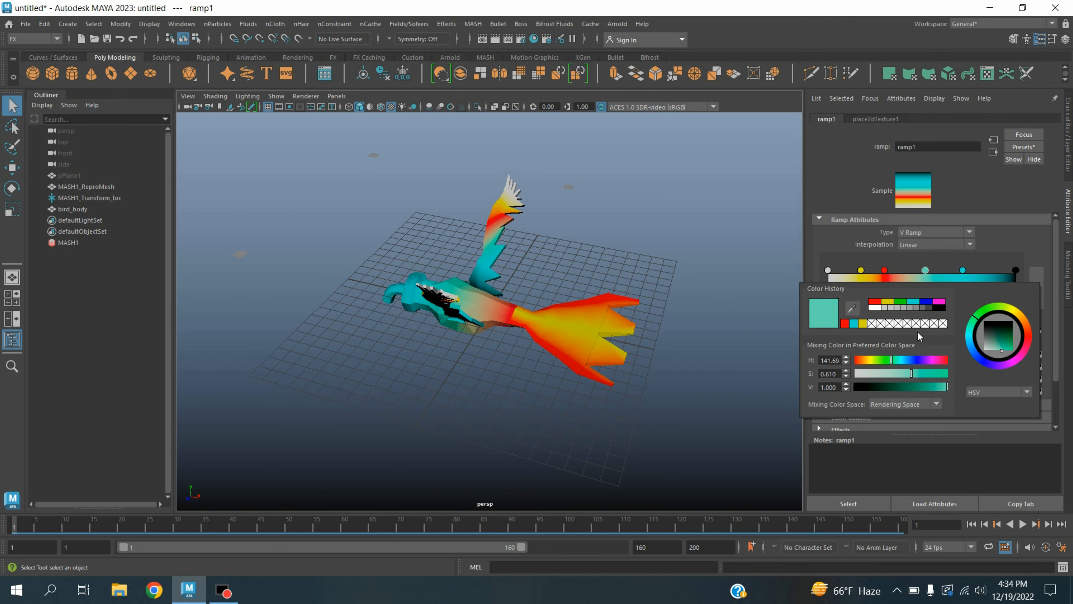
pyautogui.click(925, 301)
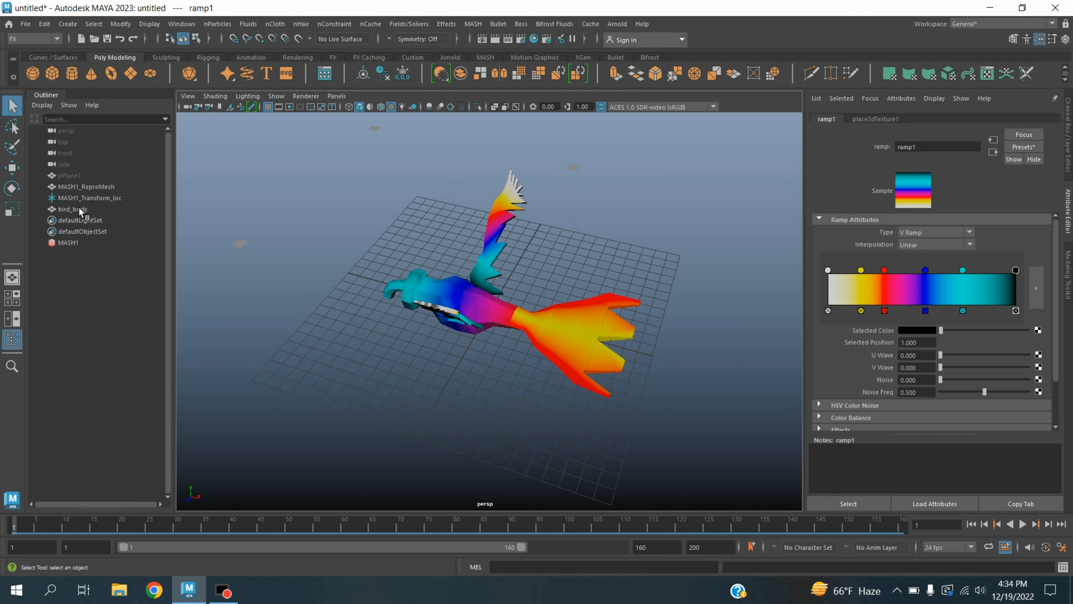
# Step: Create a MASH network from bird_body with the Instancer geometry type
pyautogui.click(79, 208)
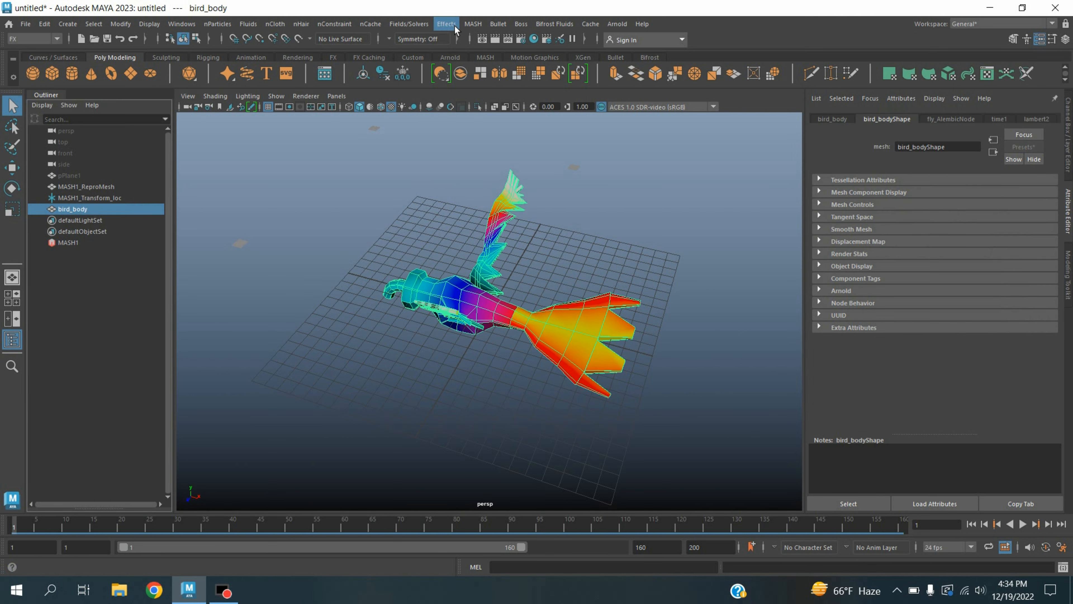
pyautogui.click(471, 25)
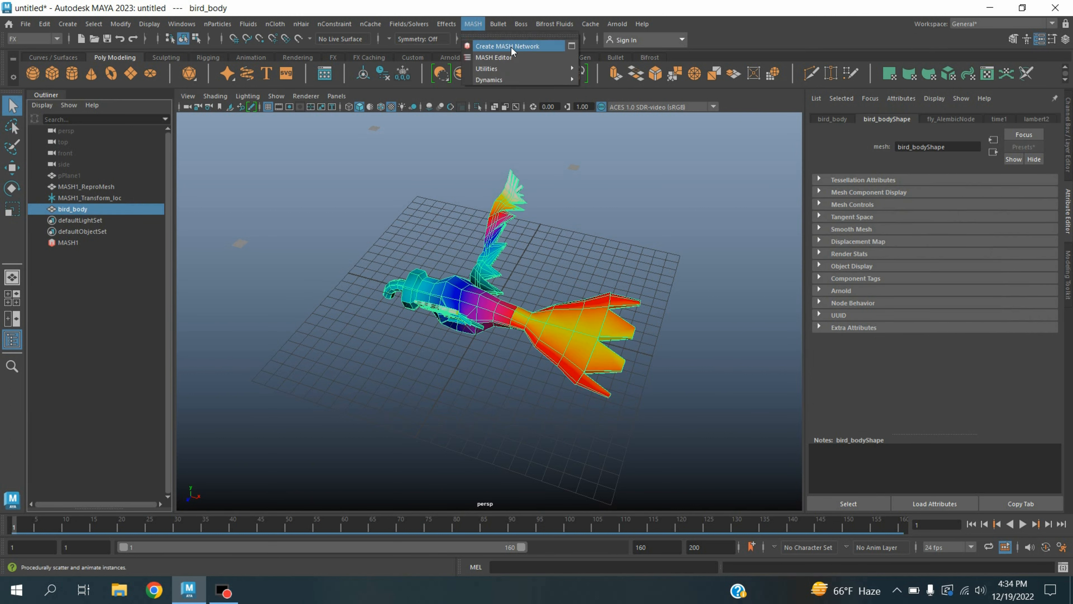
pyautogui.click(572, 46)
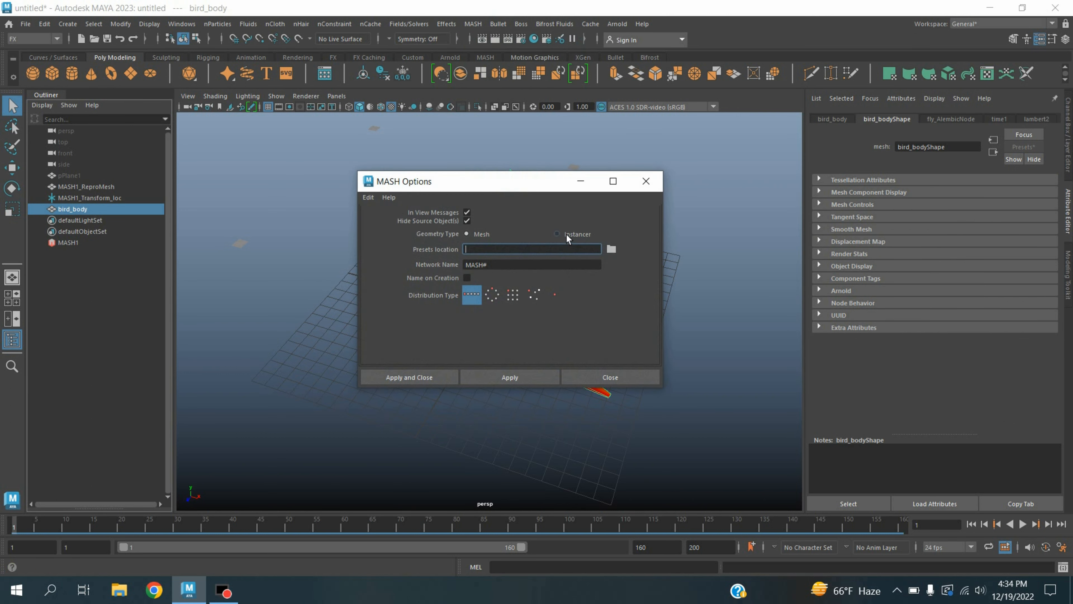
pyautogui.click(413, 382)
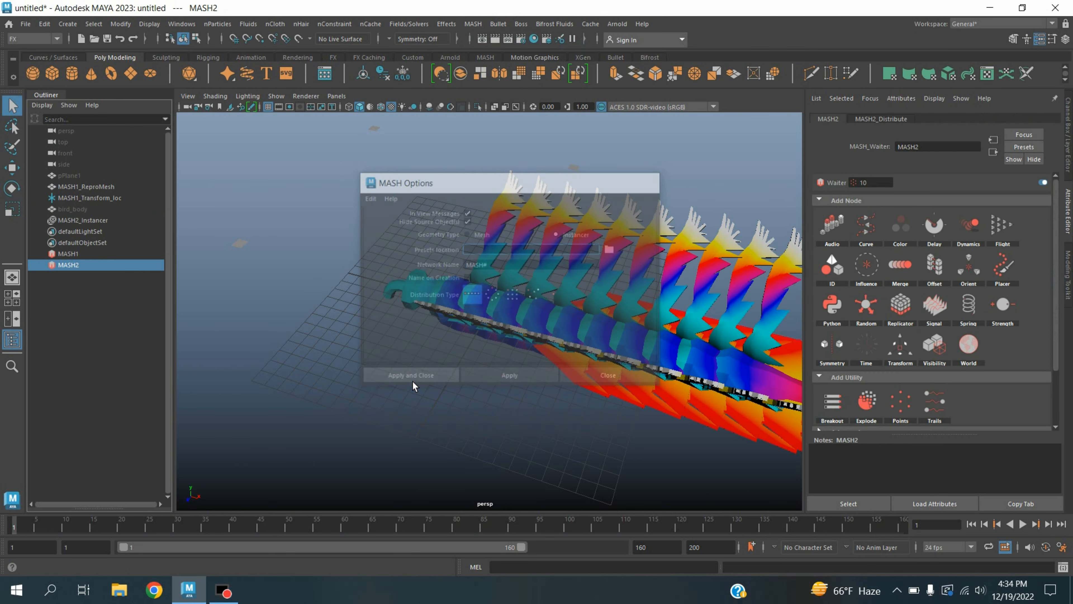
# Step: Set the distribution type of the bird's MASH2 network to Mesh
pyautogui.click(883, 121)
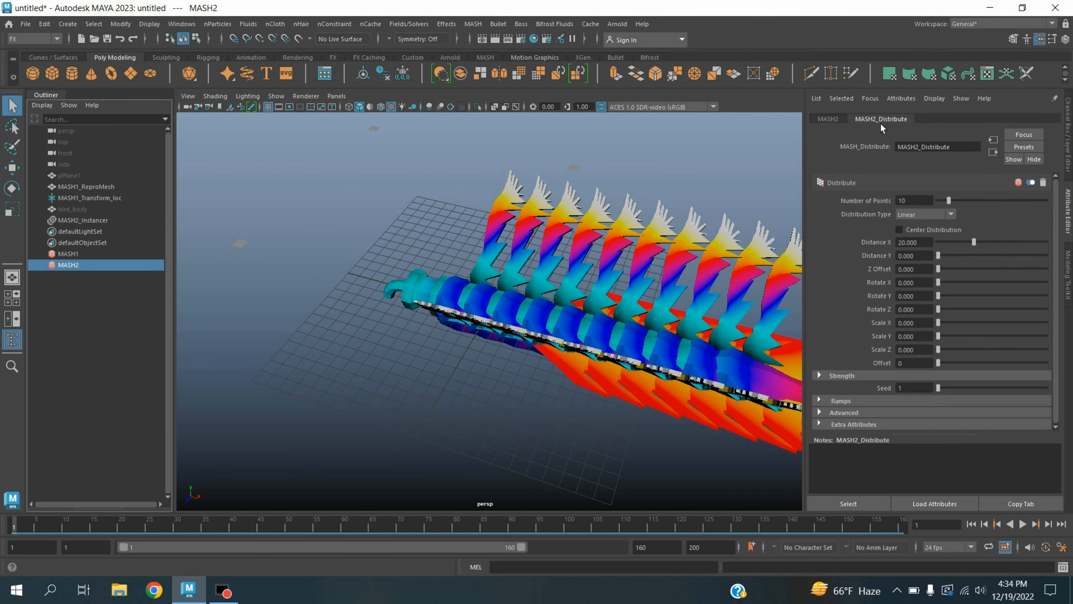
pyautogui.click(906, 211)
pyautogui.click(910, 261)
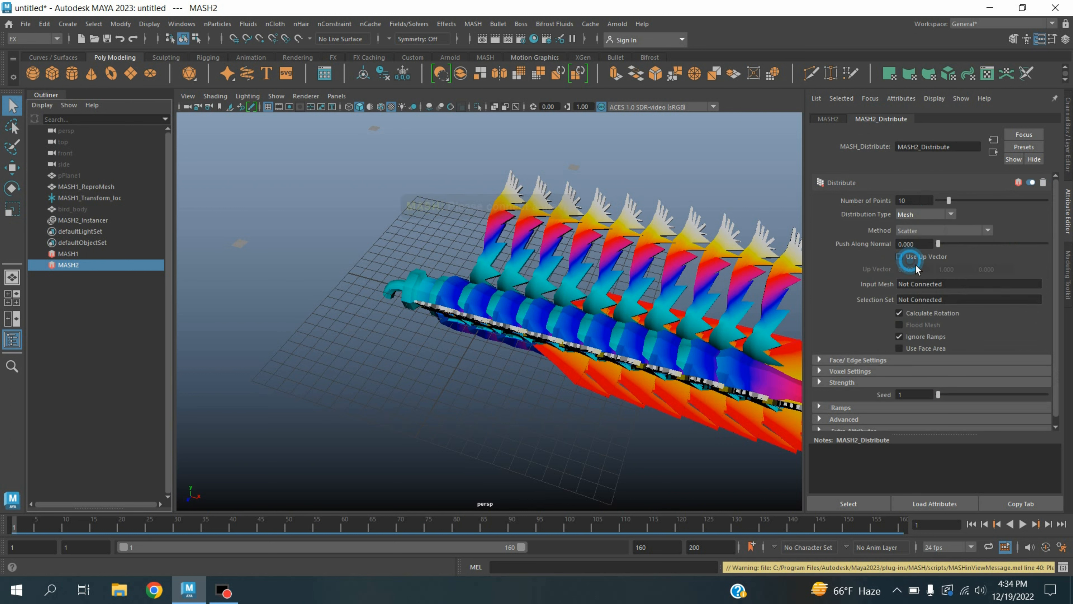
# Step: Add a Random node to MASH2 and set its position values to X 15, Y 5 and Z 15
pyautogui.click(830, 122)
pyautogui.click(867, 311)
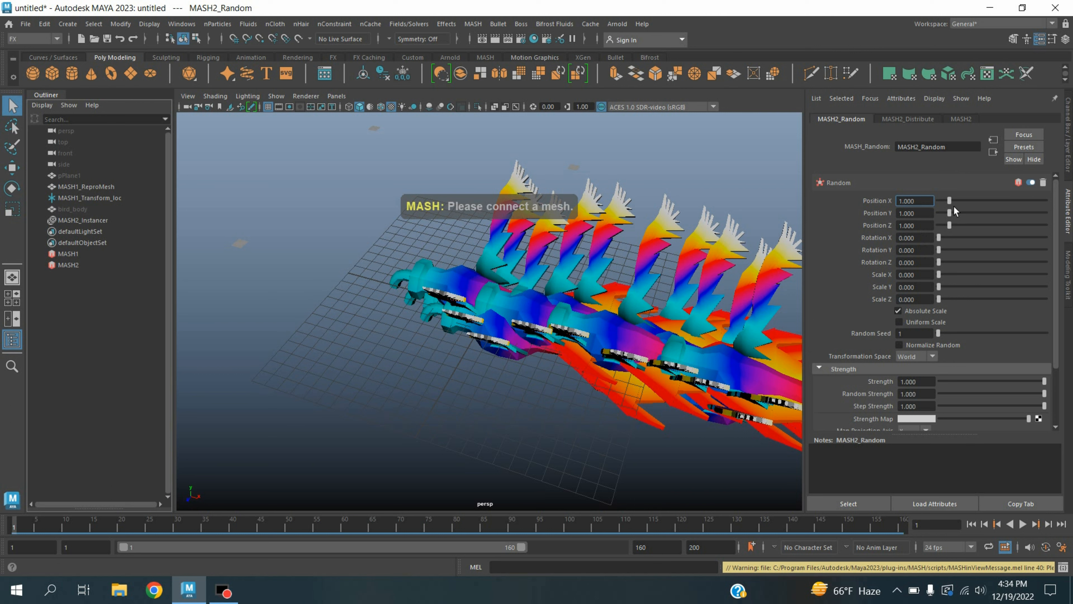
pyautogui.moveTo(950, 201); pyautogui.dragTo(1059, 207)
pyautogui.moveTo(956, 216); pyautogui.dragTo(1022, 218)
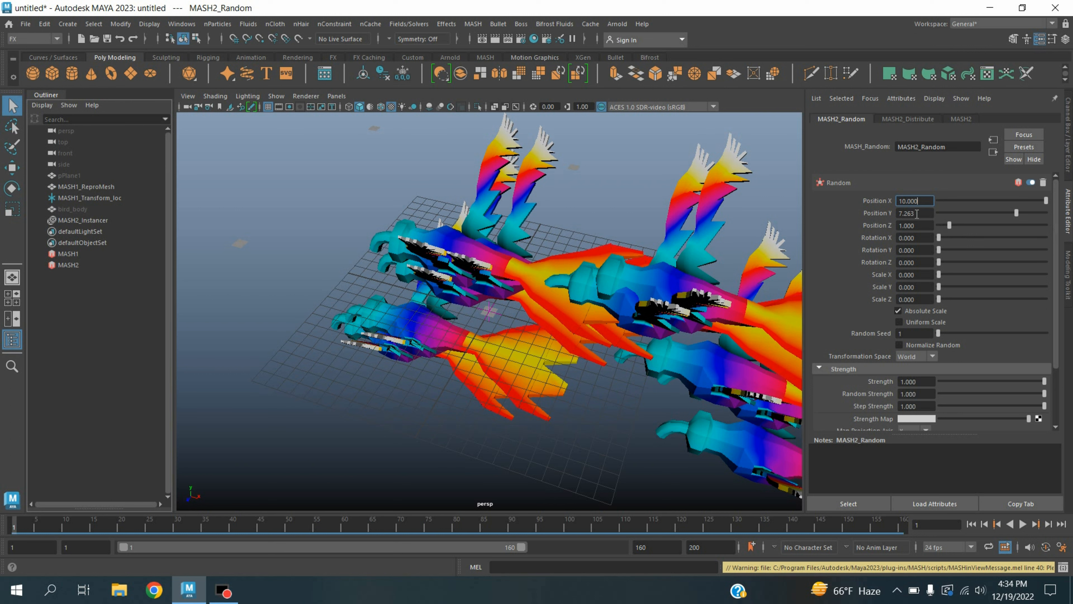
pyautogui.click(928, 213)
pyautogui.write('5')
pyautogui.hotkey('shift', 'Tab')
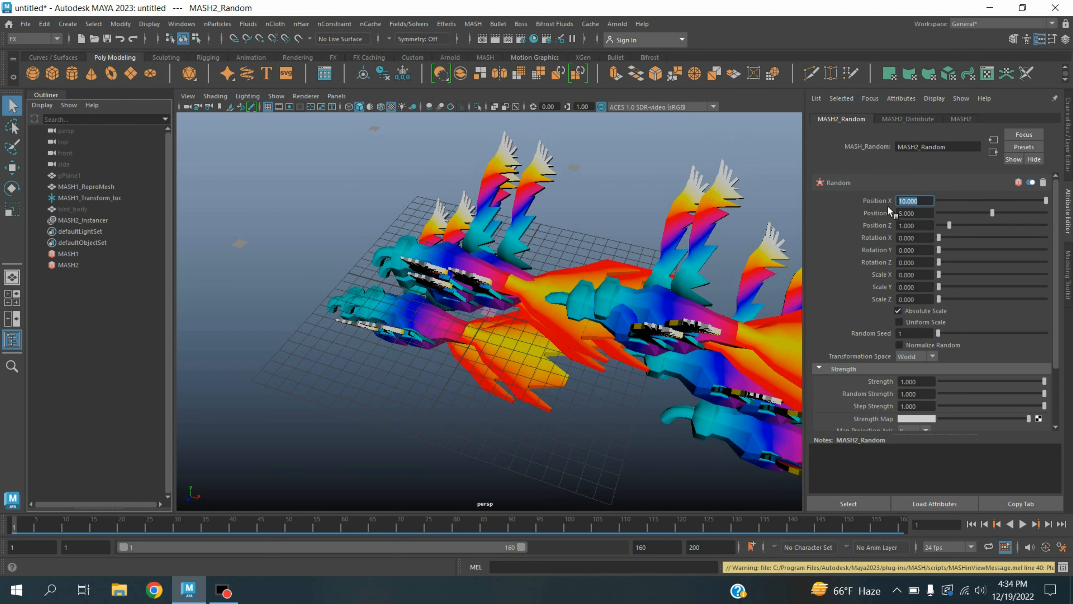
pyautogui.write('15')
pyautogui.press('Return')
pyautogui.click(911, 227)
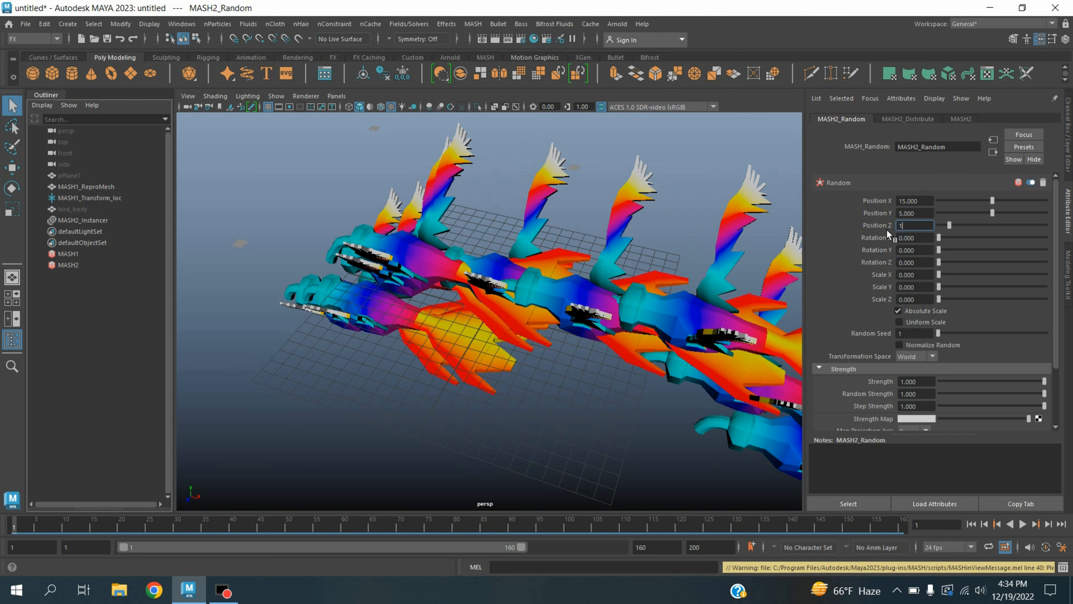
pyautogui.write('15')
pyautogui.press('Return')
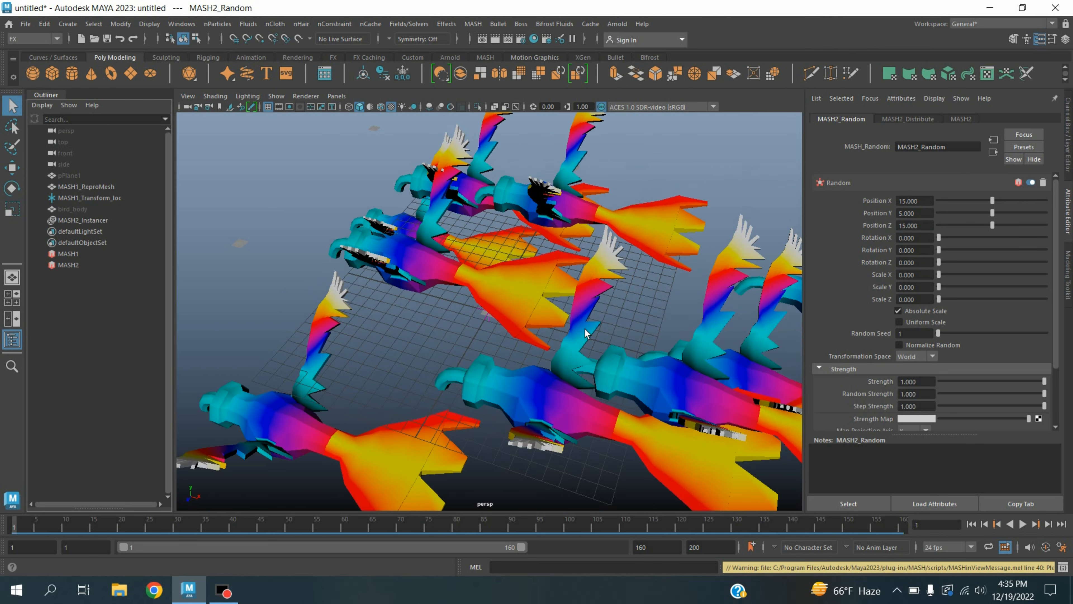
# Step: Raise the Random node's Position Y to 10 to spread the birds vertically
pyautogui.scroll(-5, 566, 340)
pyautogui.keyDown('alt'); pyautogui.moveTo(566, 341); pyautogui.dragTo(642, 341); pyautogui.keyUp('alt')
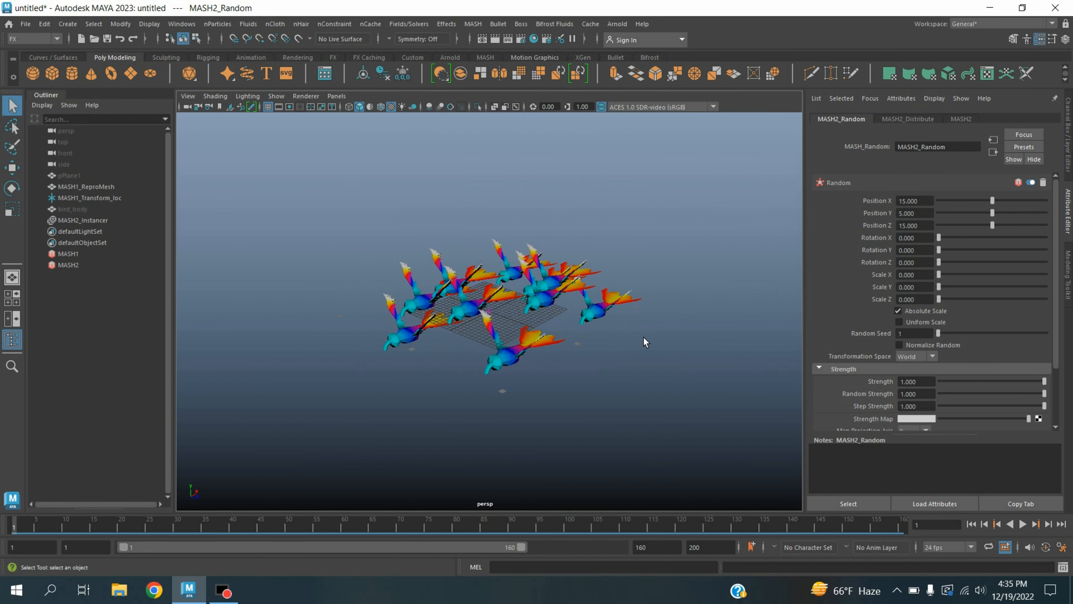
pyautogui.scroll(5, 465, 345)
pyautogui.moveTo(416, 352)
pyautogui.keyDown('alt'); pyautogui.mouseDown()
pyautogui.moveTo(571, 340)
pyautogui.moveTo(584, 350)
pyautogui.moveTo(525, 362)
pyautogui.moveTo(402, 355)
pyautogui.mouseUp(); pyautogui.keyUp('alt')
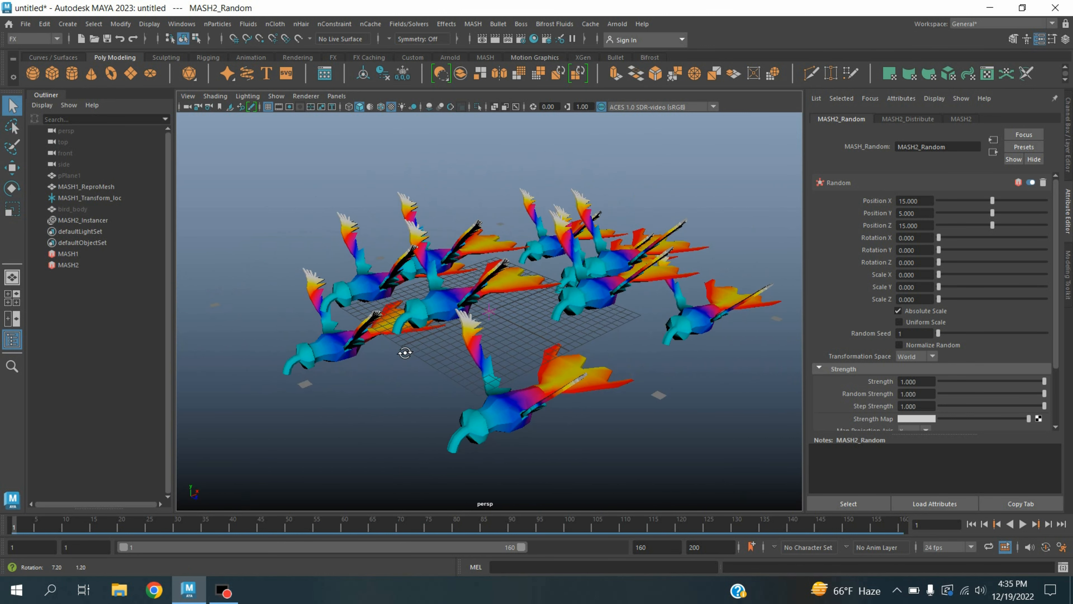
pyautogui.moveTo(997, 216); pyautogui.dragTo(1049, 210)
pyautogui.keyDown('alt'); pyautogui.moveTo(600, 271); pyautogui.dragTo(631, 269); pyautogui.keyUp('alt')
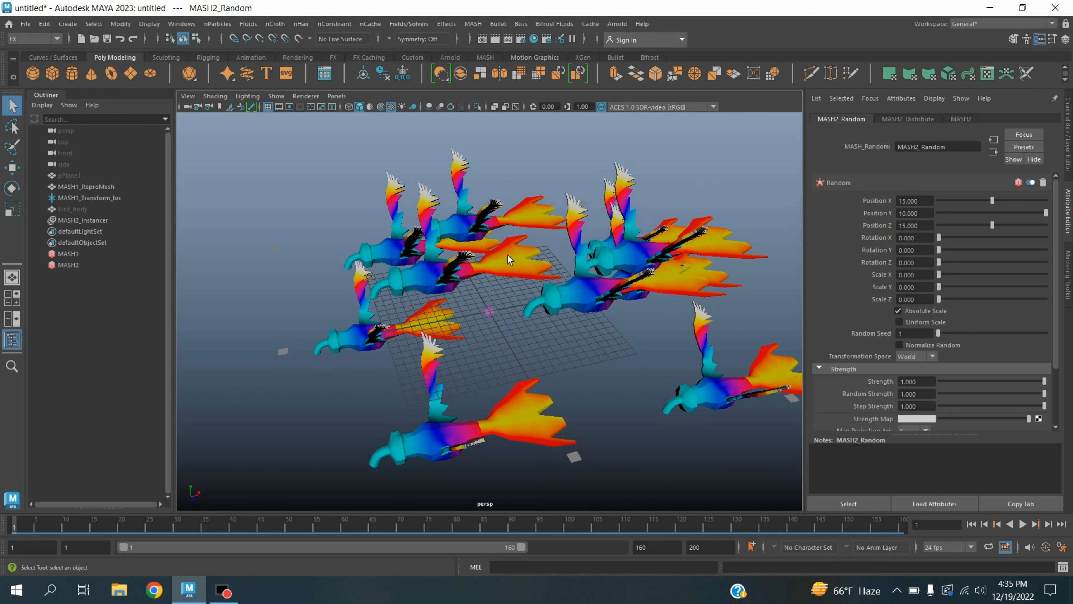
# Step: Connect MASH1_ReproMesh as the input mesh of MASH2_Distribute
pyautogui.click(913, 121)
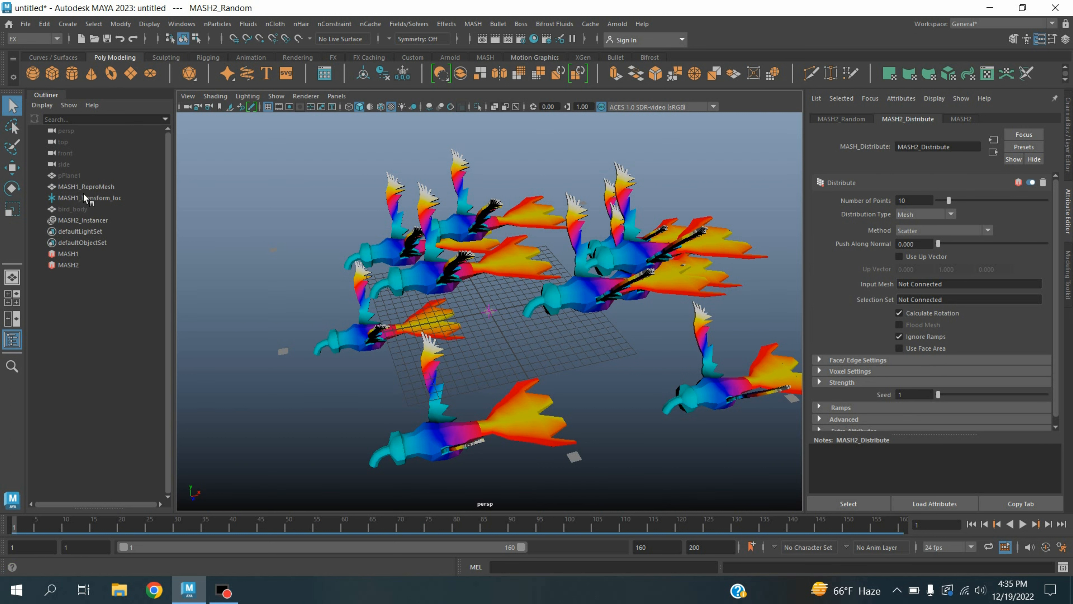
pyautogui.moveTo(83, 190); pyautogui.dragTo(251, 203)
pyautogui.moveTo(779, 253); pyautogui.dragTo(895, 287)
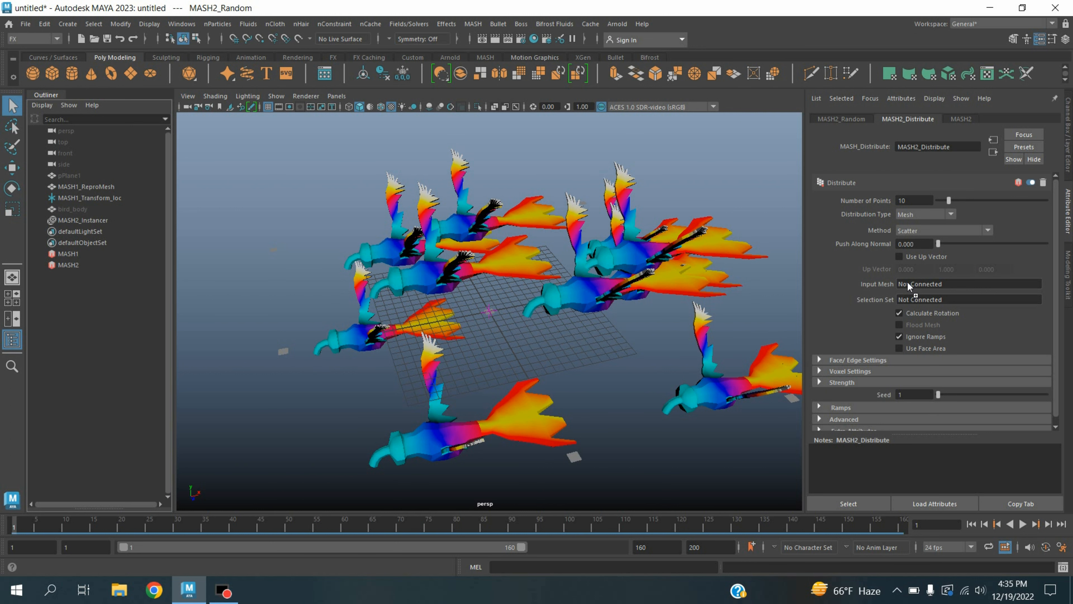
pyautogui.moveTo(907, 281); pyautogui.dragTo(908, 283)
# Step: View the whole flock and briefly play the animation to check the wing motion
pyautogui.scroll(-5, 468, 317)
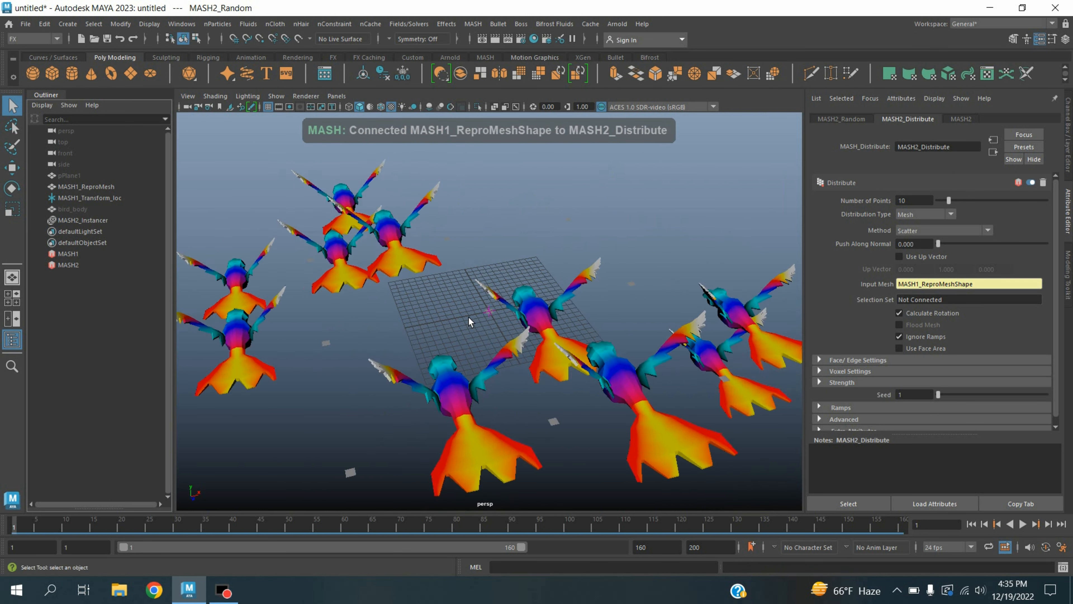
pyautogui.keyDown('alt'); pyautogui.moveTo(444, 327); pyautogui.dragTo(484, 337); pyautogui.keyUp('alt')
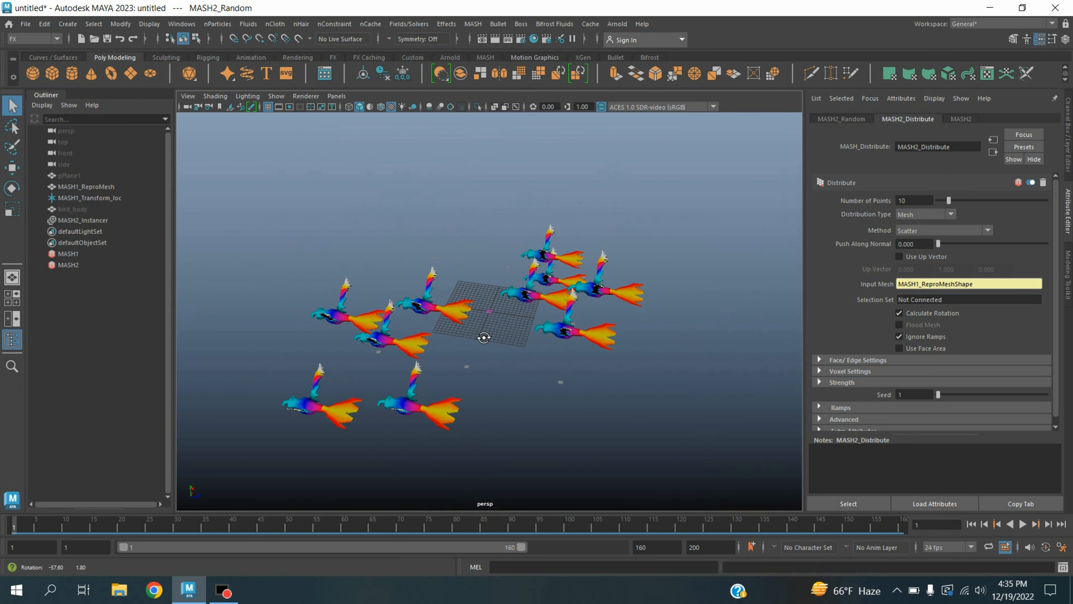
pyautogui.click(1023, 523)
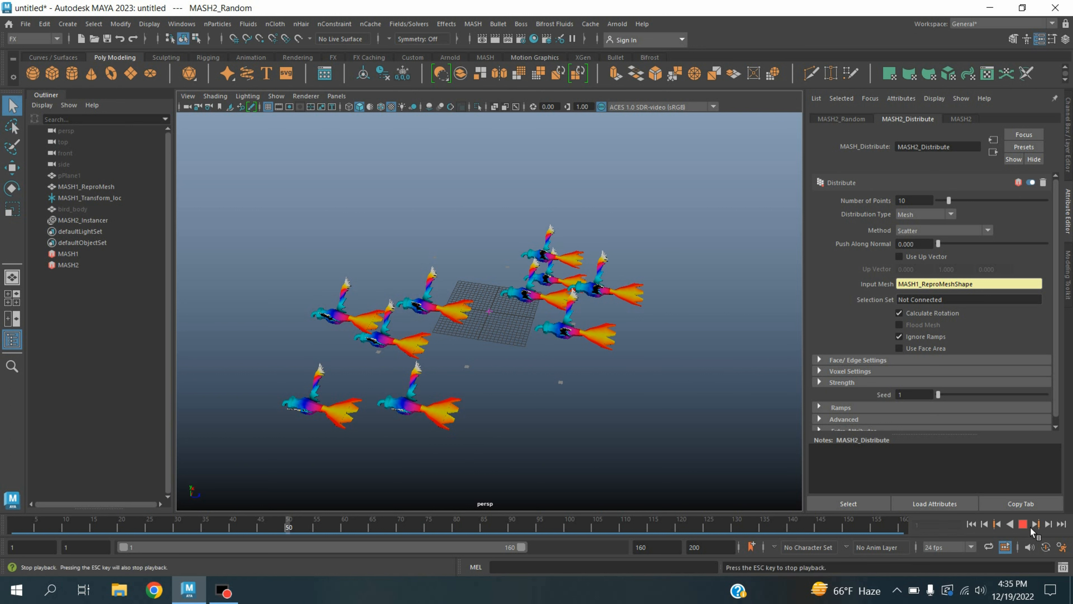
pyautogui.click(1024, 524)
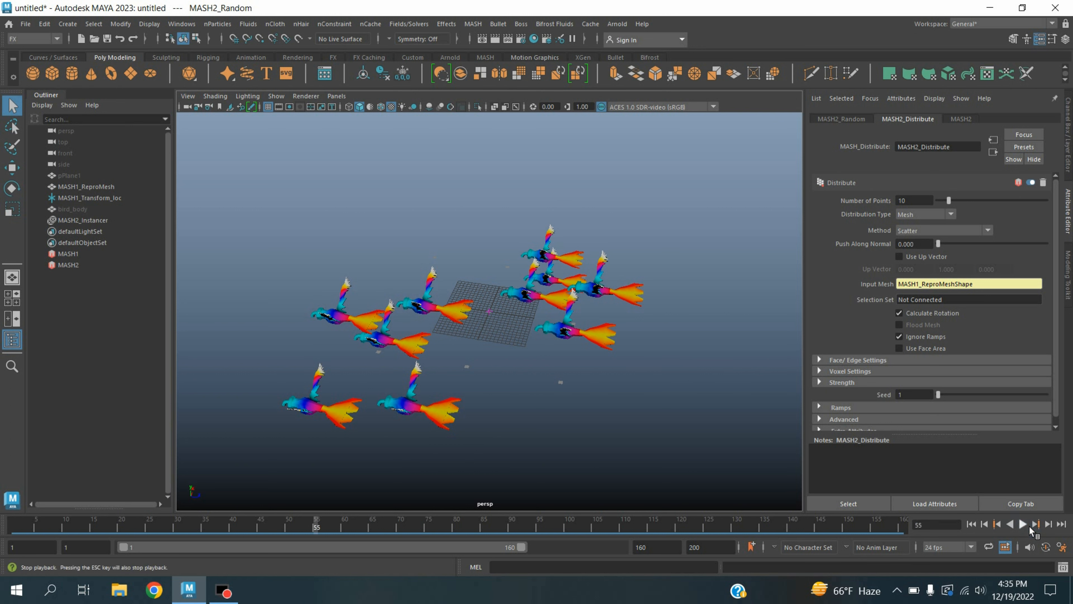
# Step: Set the cycle type of bird_body's fly_AlembicNode to Loop
pyautogui.click(80, 209)
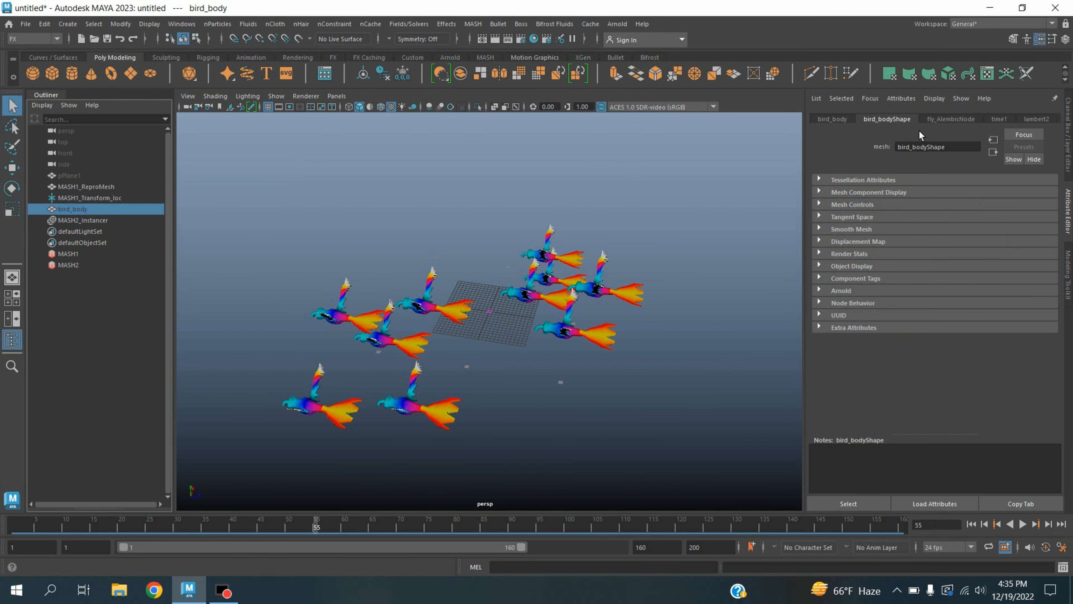
pyautogui.click(949, 120)
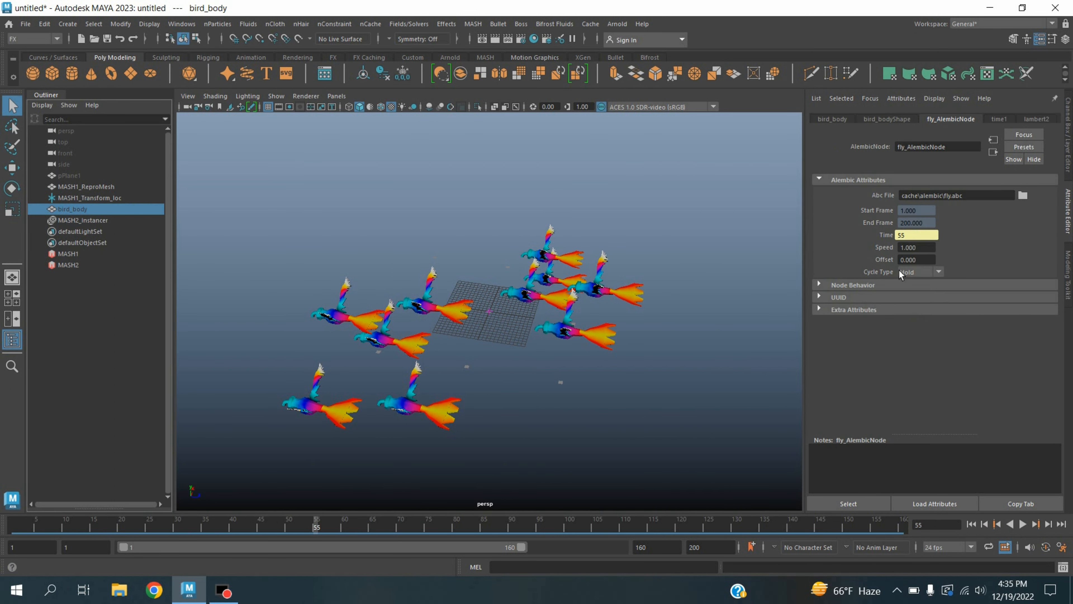
pyautogui.click(913, 273)
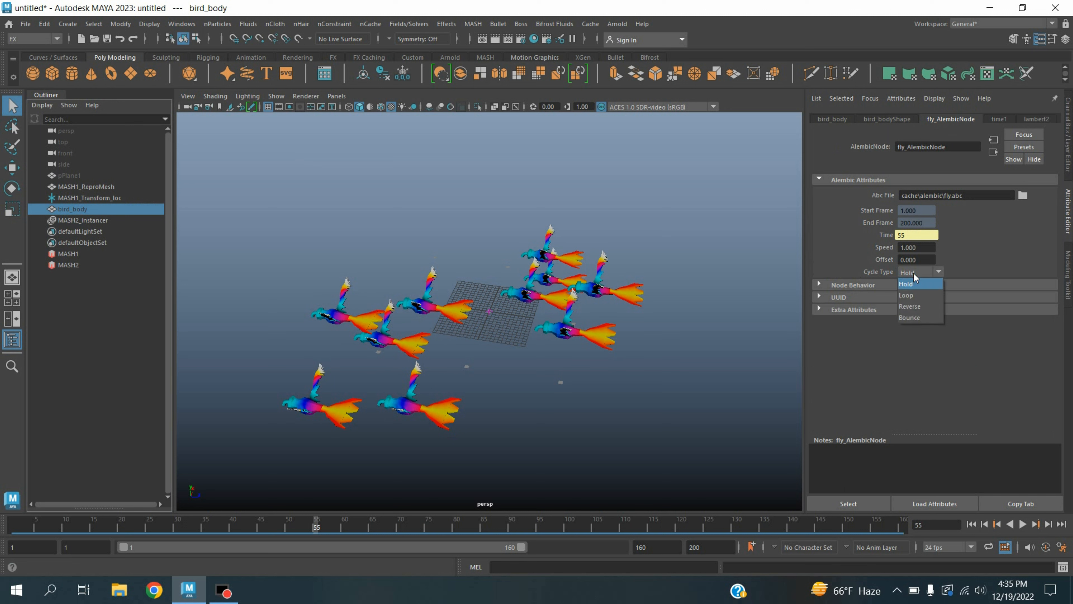
pyautogui.click(908, 295)
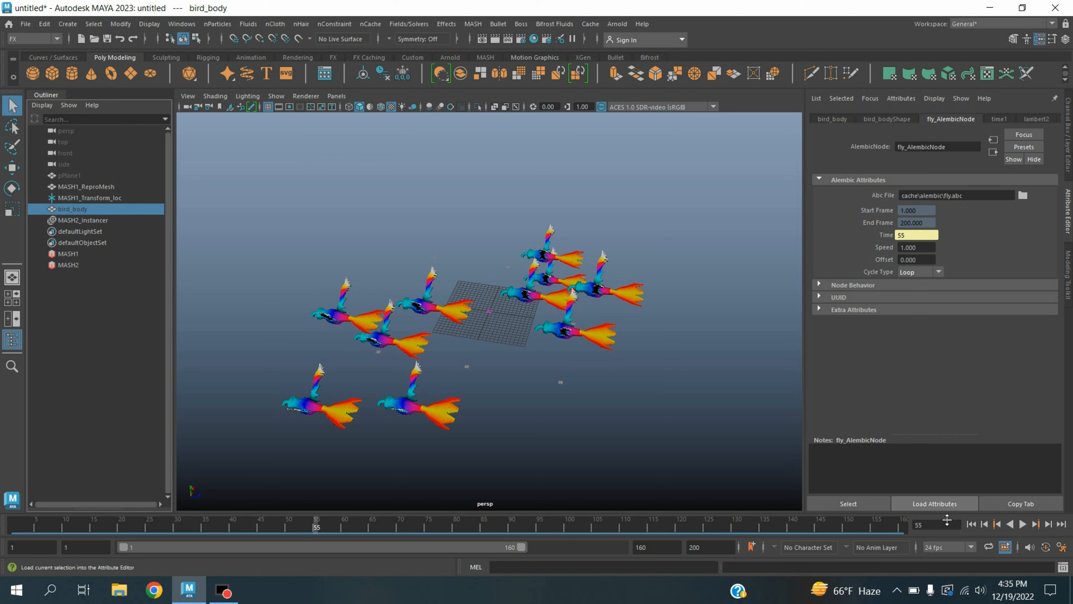
# Step: Play the animation from the first frame to check the looping wing flaps, and stop it
pyautogui.click(971, 524)
pyautogui.click(1022, 524)
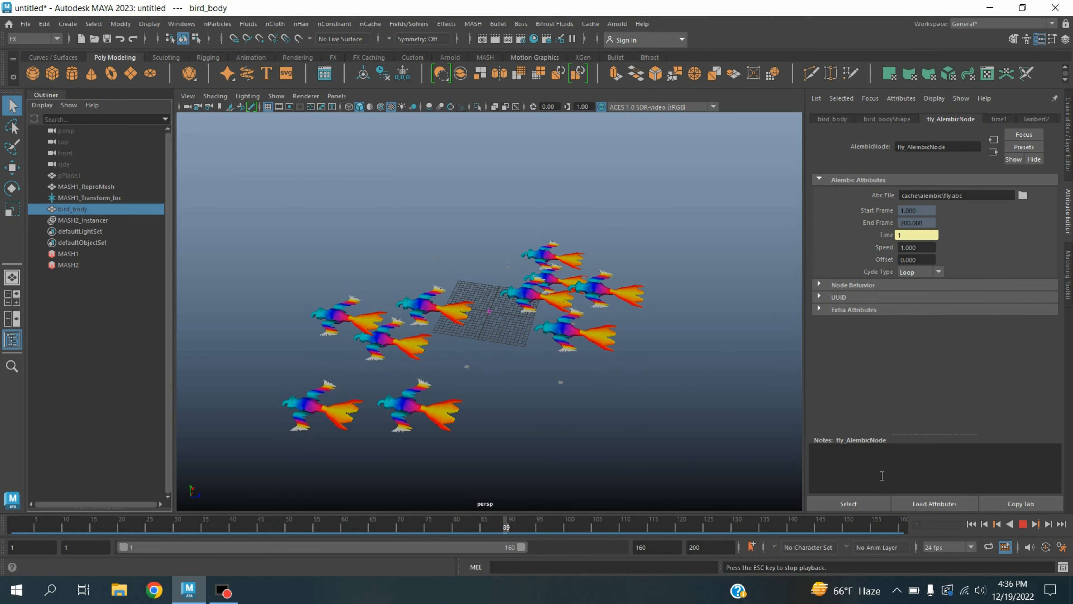
pyautogui.click(1022, 525)
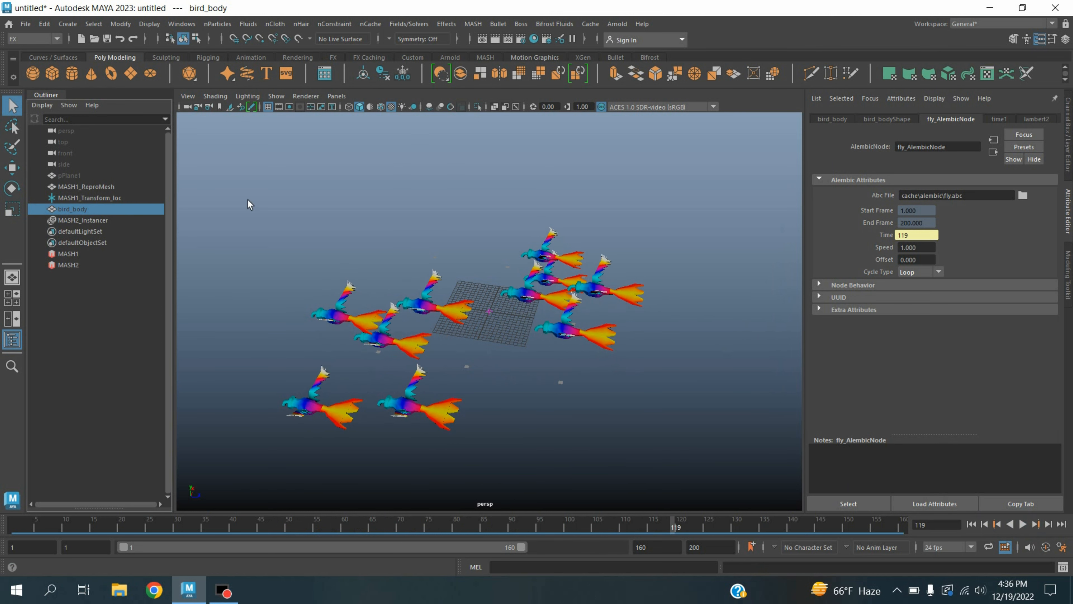
# Step: Create a new perspective camera and show the scene through it
pyautogui.click(337, 96)
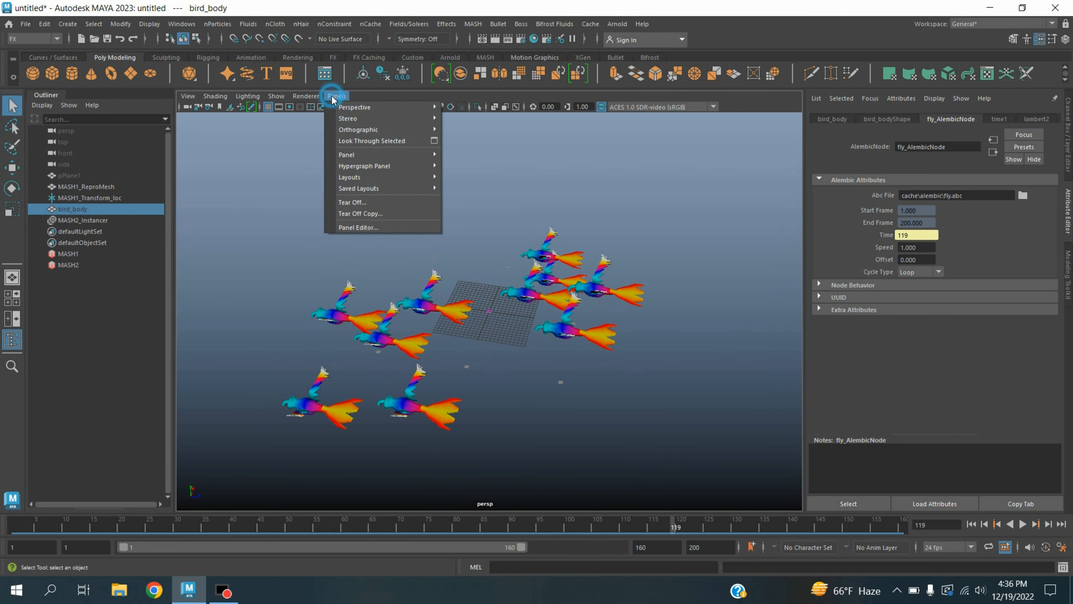
pyautogui.moveTo(379, 109)
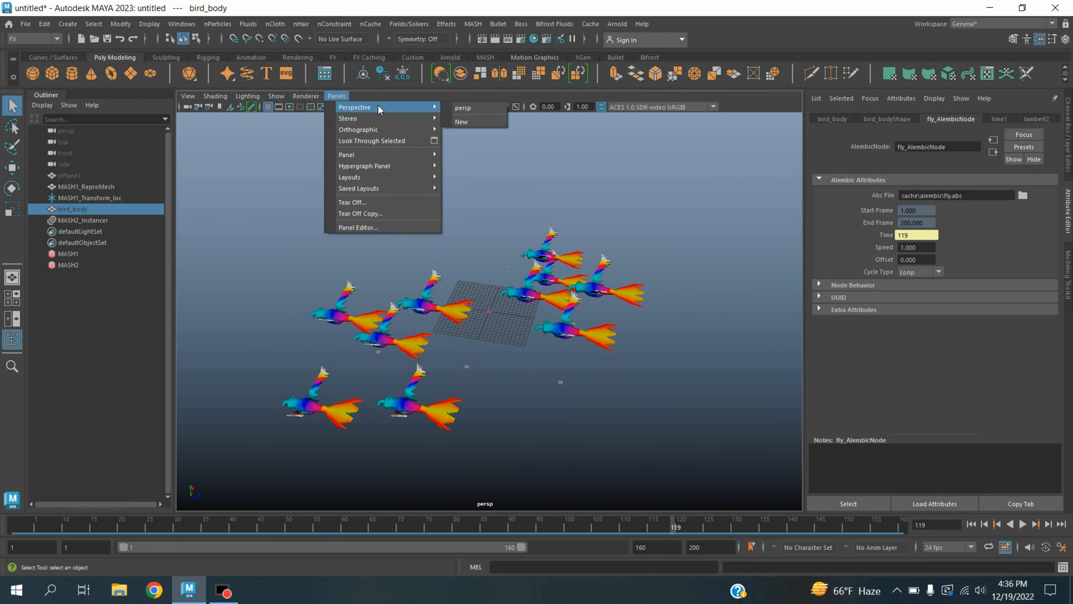
pyautogui.click(460, 121)
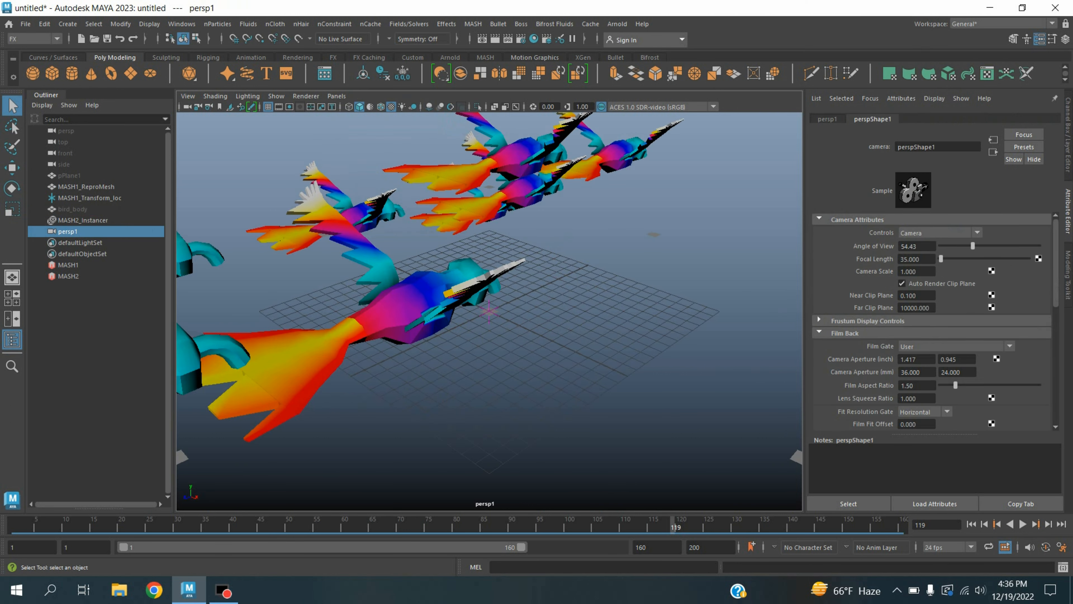
# Step: Add an Arnold SkyDome Light to the scene
pyautogui.hotkey('ctrl', 'a')
pyautogui.click(617, 24)
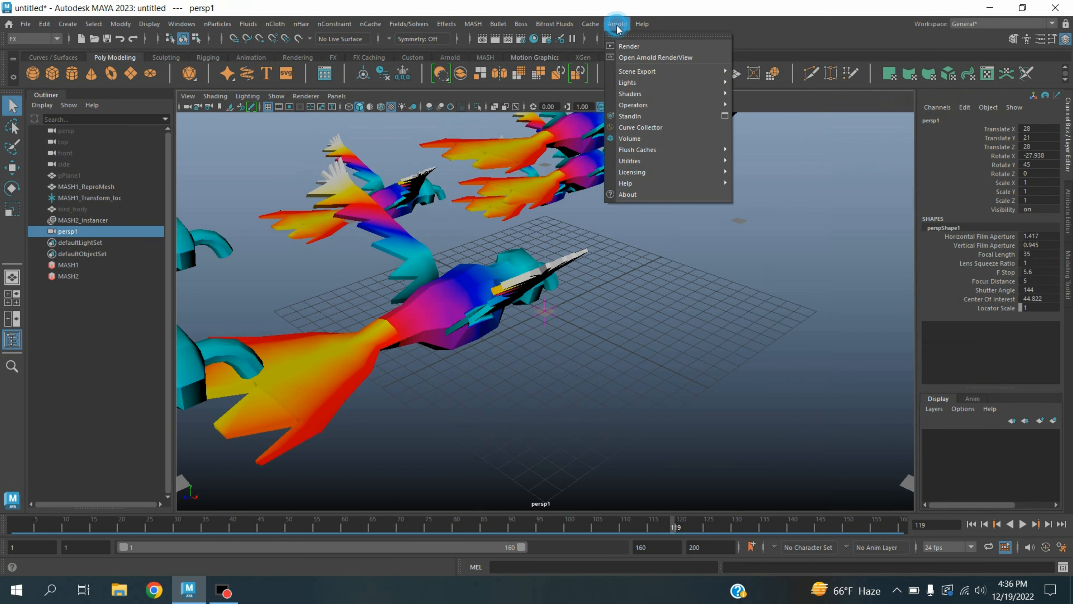
pyautogui.moveTo(680, 83)
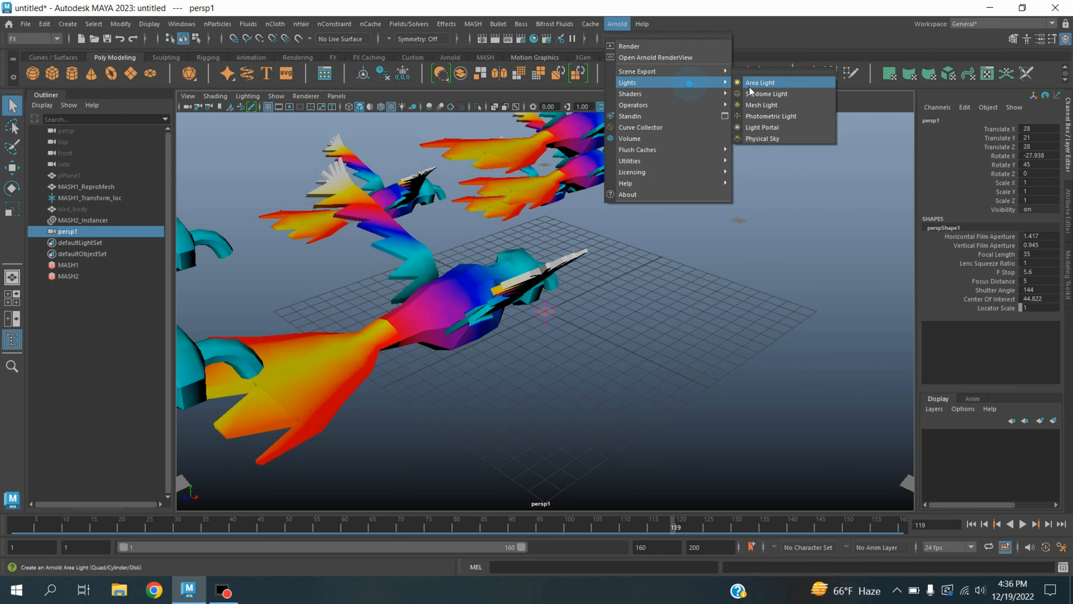
pyautogui.click(758, 94)
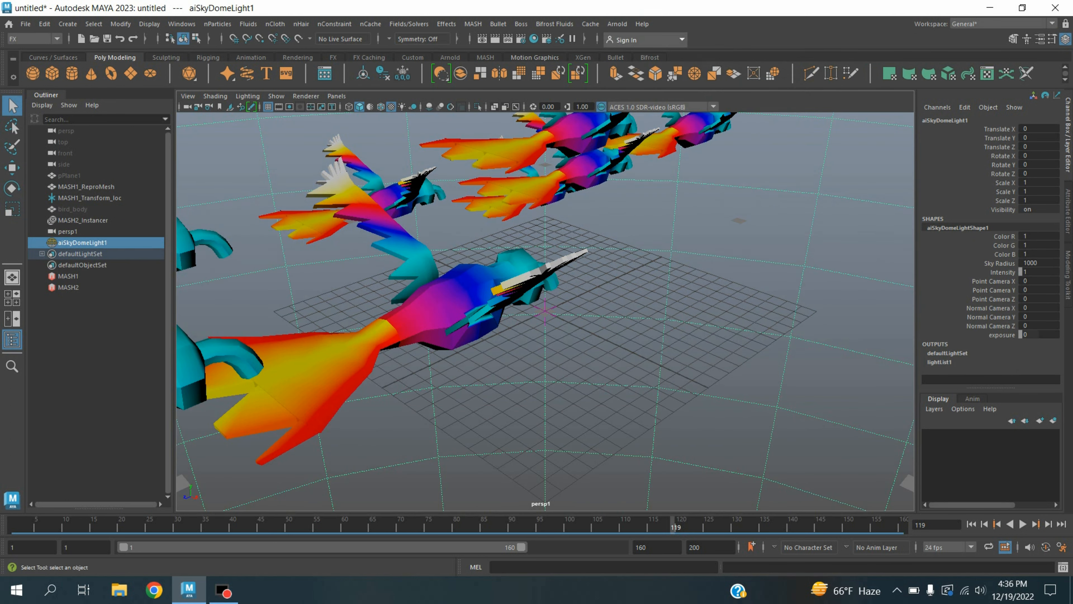
# Step: Map the skydome light's color to a File texture and load clarens_night_02_4k.hdr from the Desktop as its image
pyautogui.hotkey('ctrl', 'a')
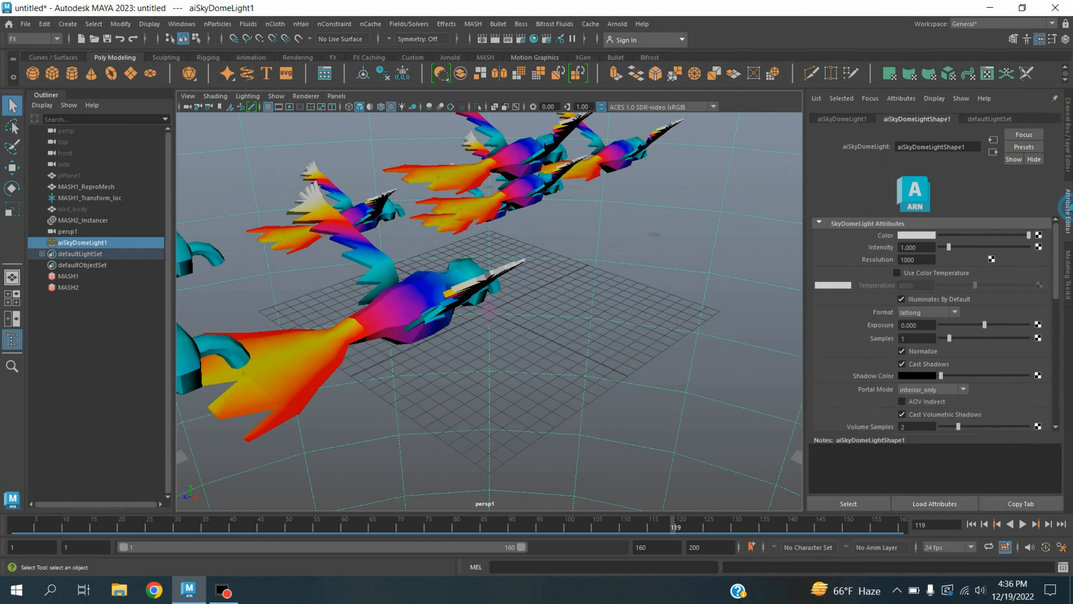
pyautogui.click(1038, 235)
pyautogui.click(456, 297)
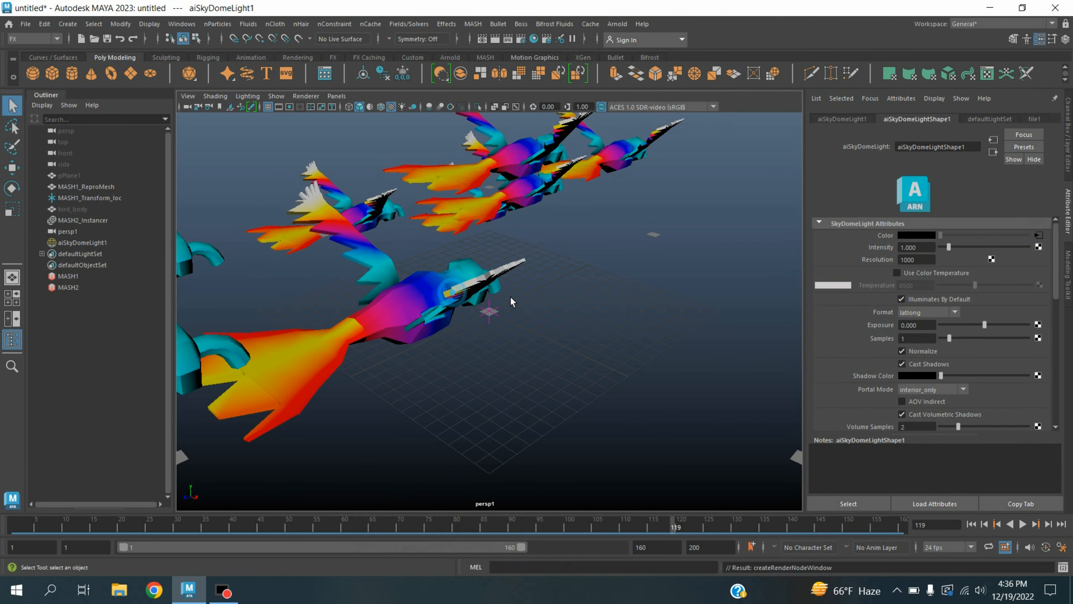
pyautogui.click(1041, 271)
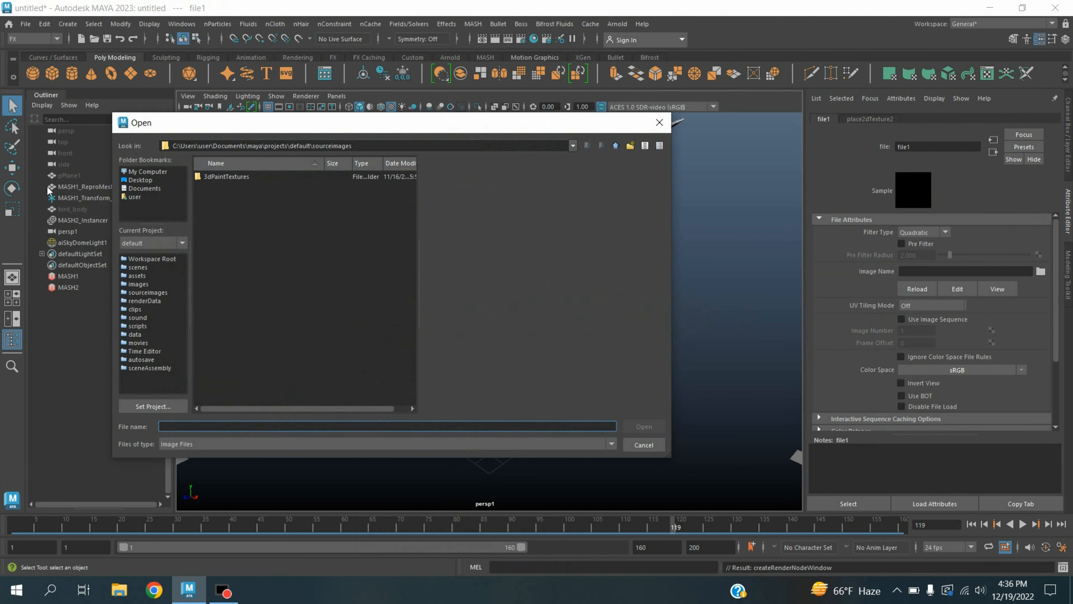
pyautogui.click(140, 180)
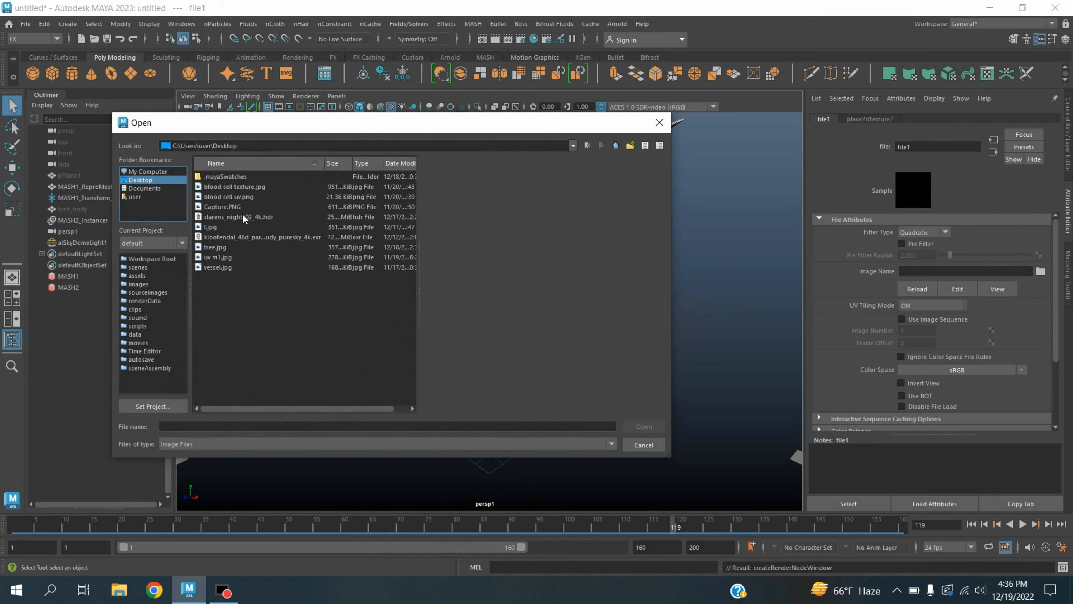
pyautogui.click(242, 216)
pyautogui.click(640, 426)
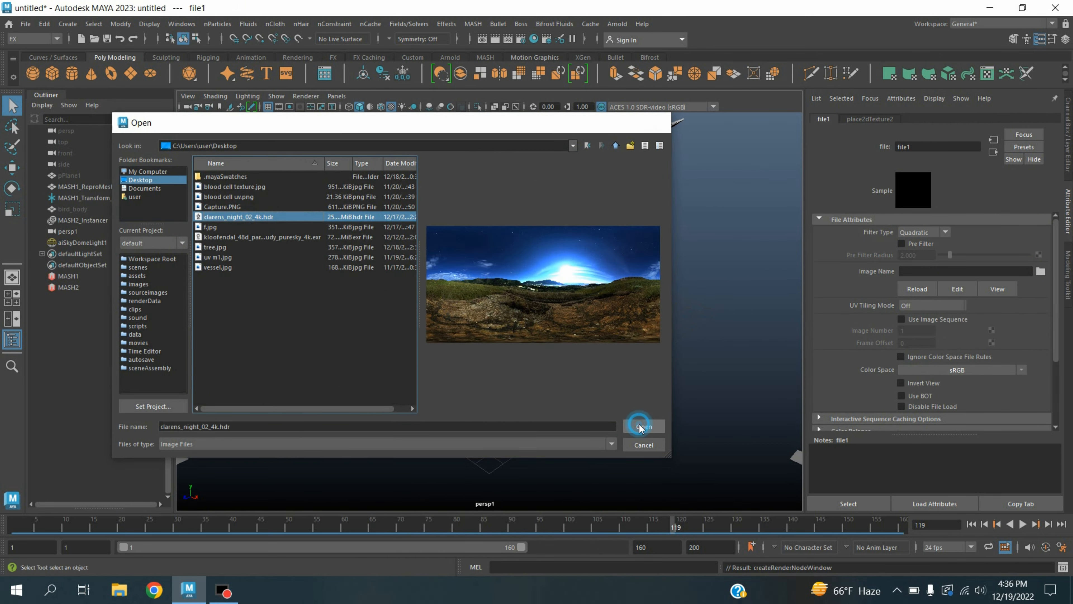
# Step: Pull the persp1 camera back, orbit it to a side view of the whole flock, and hide the grid
pyautogui.scroll(-8, 538, 336)
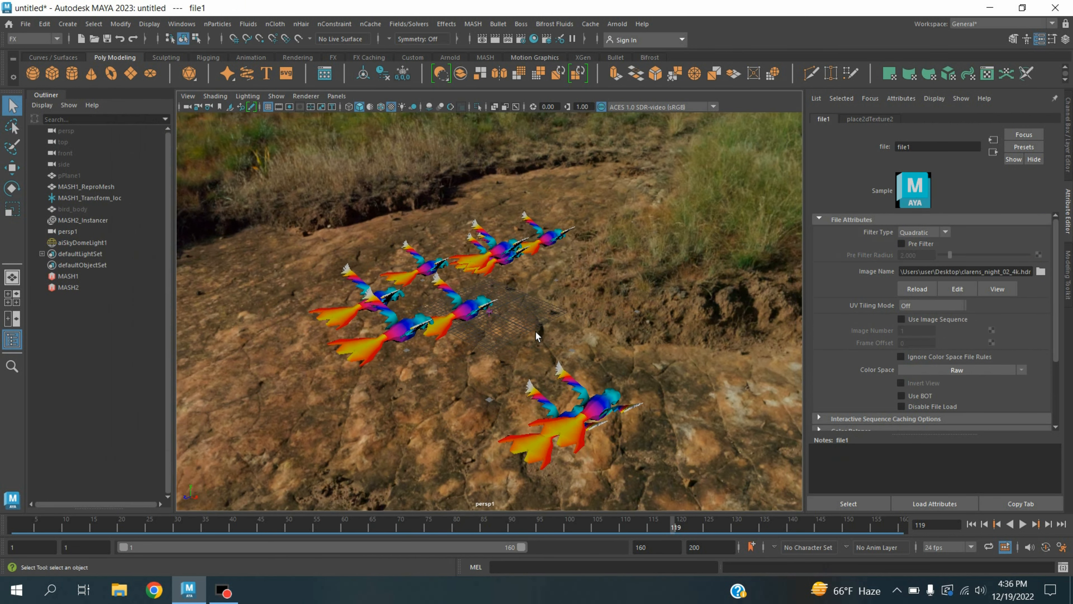
pyautogui.scroll(-4, 537, 336)
pyautogui.keyDown('alt'); pyautogui.moveTo(461, 337); pyautogui.dragTo(409, 283); pyautogui.keyUp('alt')
pyautogui.click(268, 107)
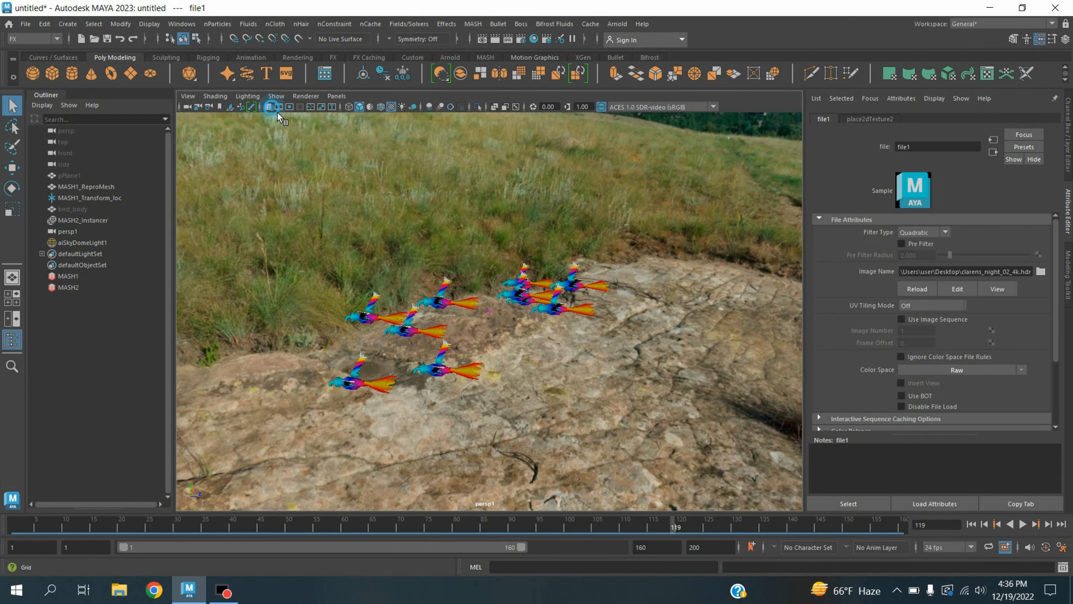
# Step: Frame the flock in the upper right corner of the persp1 shot and keyframe the camera at frame 1
pyautogui.click(1069, 152)
pyautogui.keyDown('alt'); pyautogui.moveTo(557, 382); pyautogui.dragTo(850, 233, button='middle'); pyautogui.keyUp('alt')
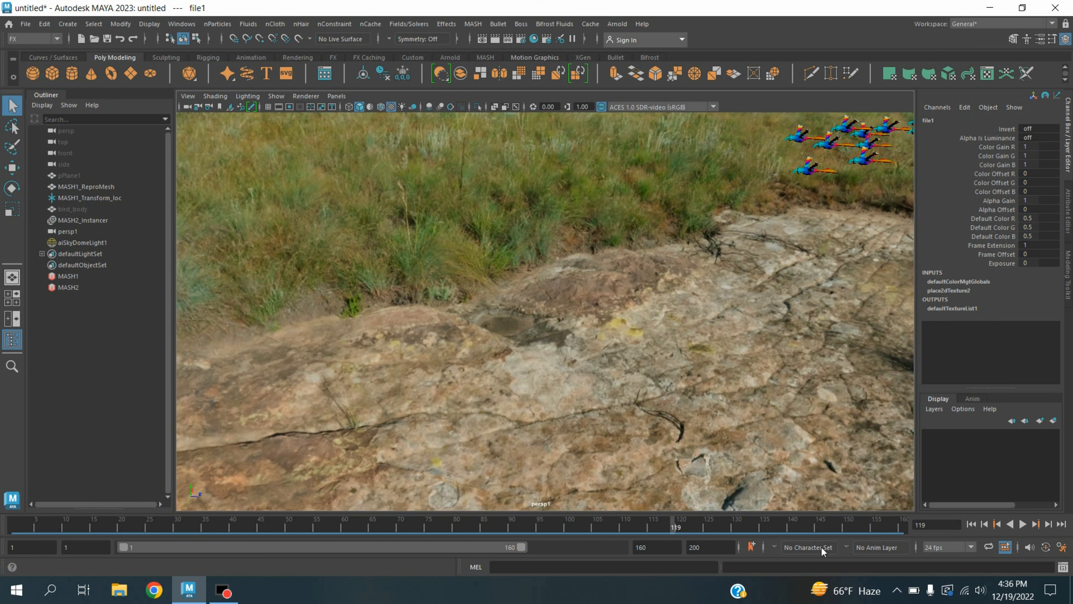
pyautogui.click(970, 524)
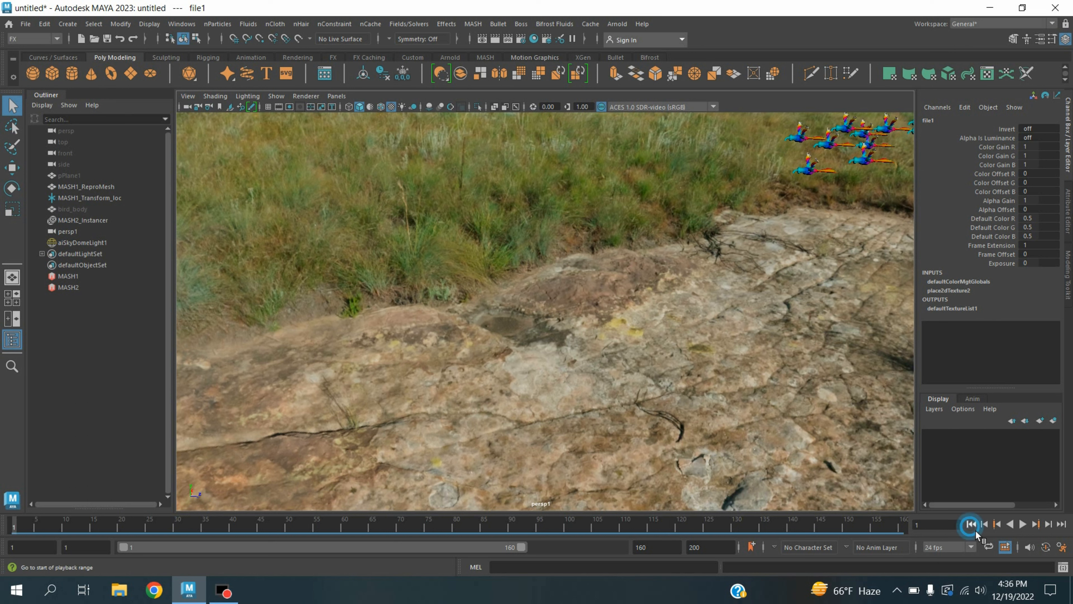
pyautogui.click(64, 232)
pyautogui.press('s')
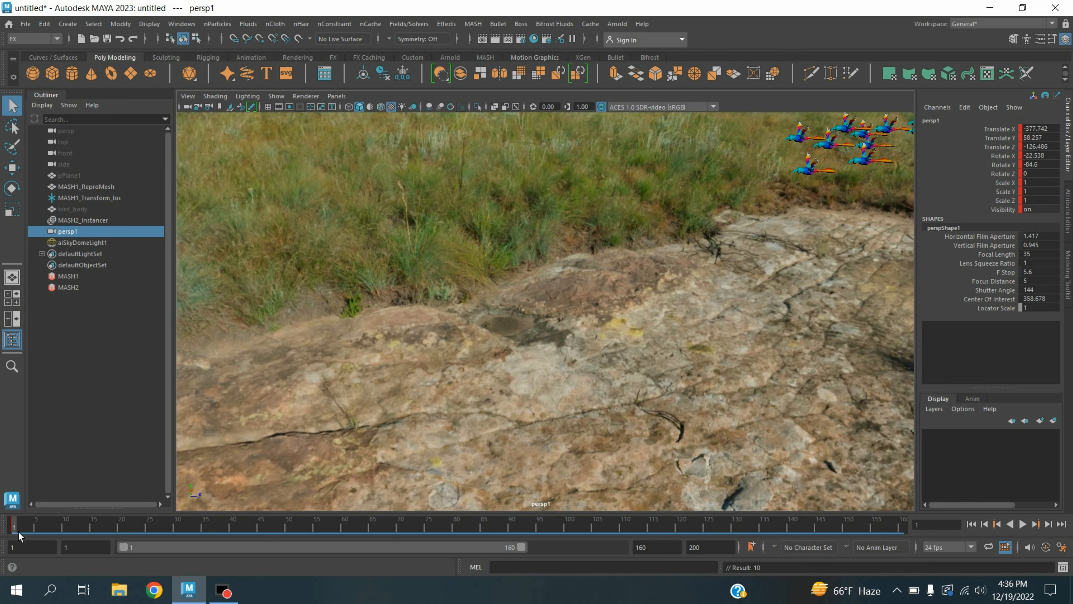
# Step: Advance to frame 40, move the persp1 camera closer with the flock nearer the shot's center, and keyframe it
pyautogui.hotkey('alt', 'v')
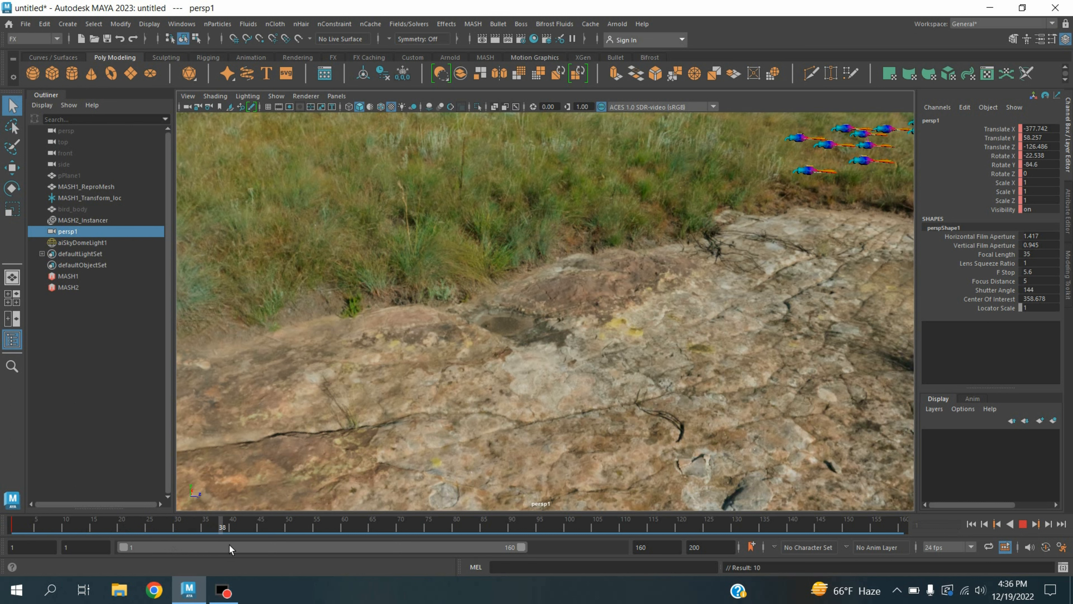
pyautogui.hotkey('alt', 'v')
pyautogui.keyDown('alt'); pyautogui.moveTo(710, 281); pyautogui.dragTo(602, 371, button='middle'); pyautogui.keyUp('alt')
pyautogui.scroll(3, 698, 290)
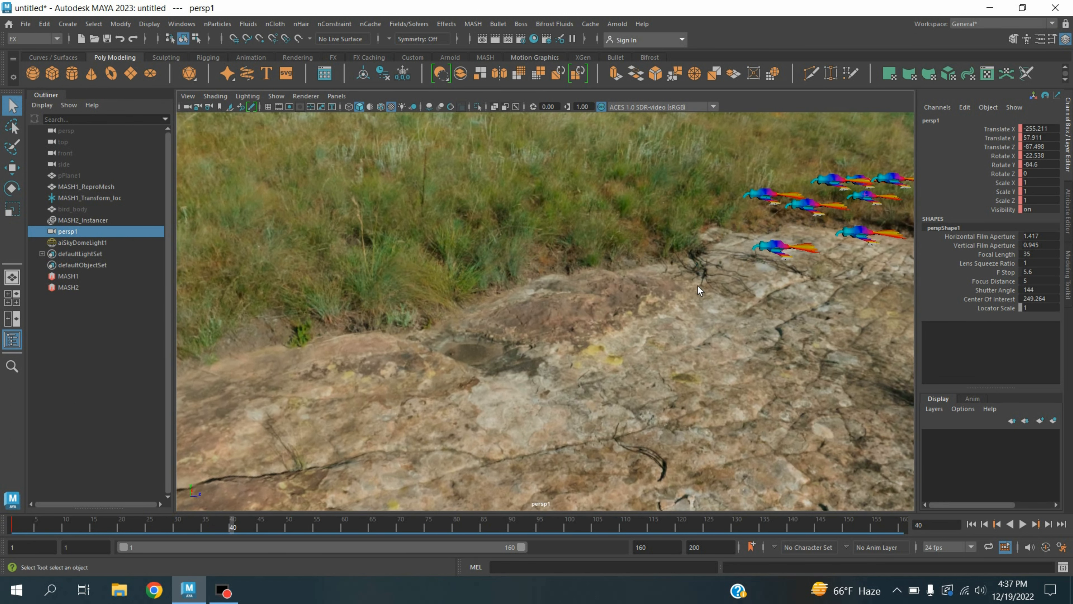
pyautogui.scroll(5, 598, 312)
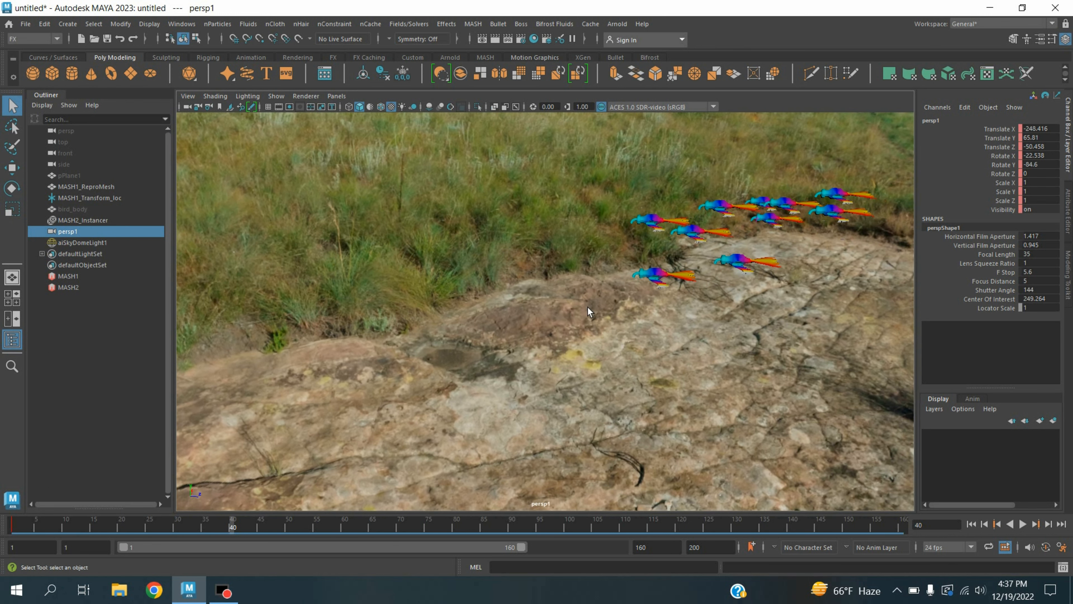
pyautogui.keyDown('alt'); pyautogui.moveTo(634, 300); pyautogui.dragTo(503, 316, button='middle'); pyautogui.keyUp('alt')
pyautogui.scroll(1, 503, 316)
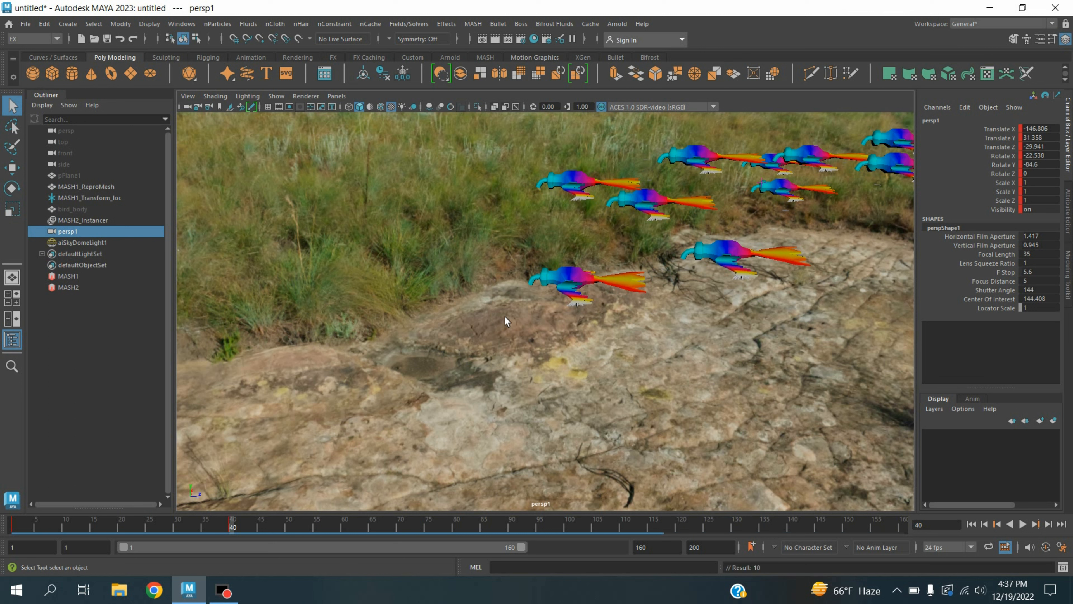
# Step: At frame 80, move the persp1 camera in for a close view of the birds and keyframe it
pyautogui.moveTo(238, 534); pyautogui.dragTo(462, 536)
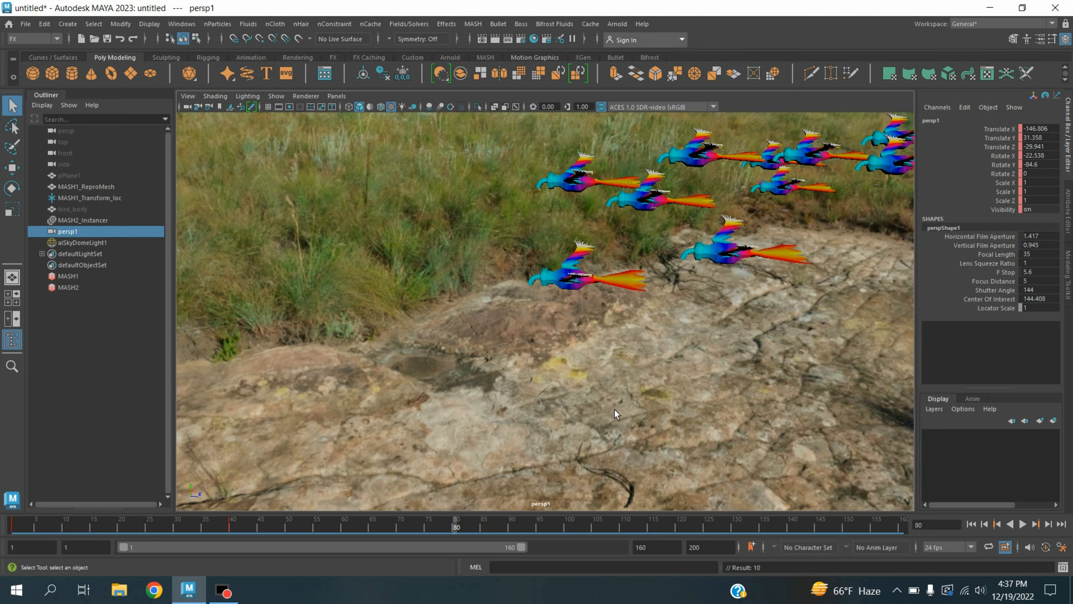
pyautogui.keyDown('alt'); pyautogui.moveTo(704, 336); pyautogui.dragTo(620, 463, button='middle'); pyautogui.keyUp('alt')
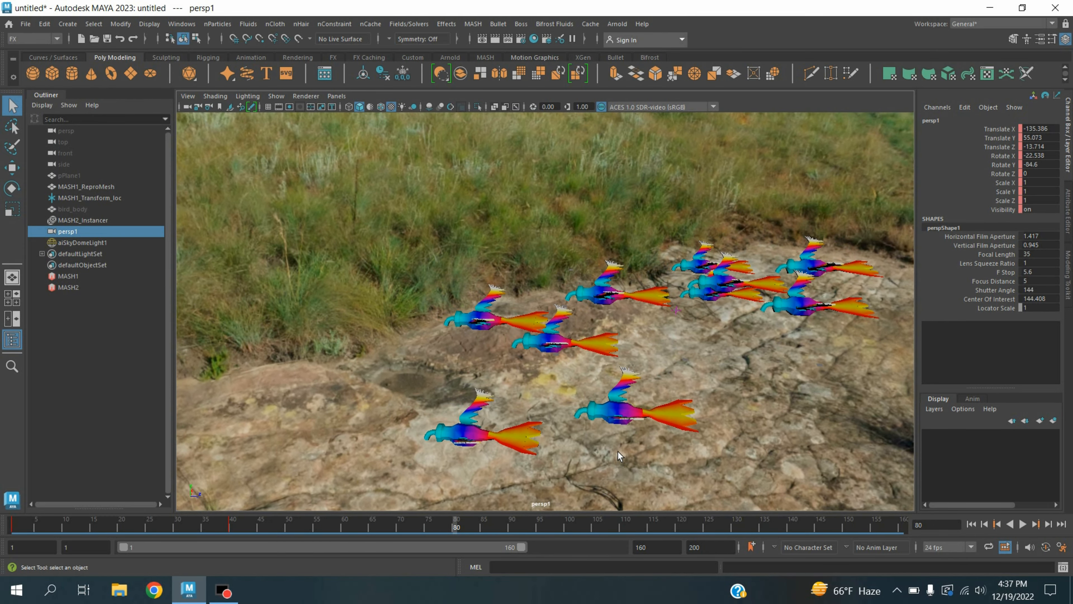
pyautogui.scroll(5, 618, 456)
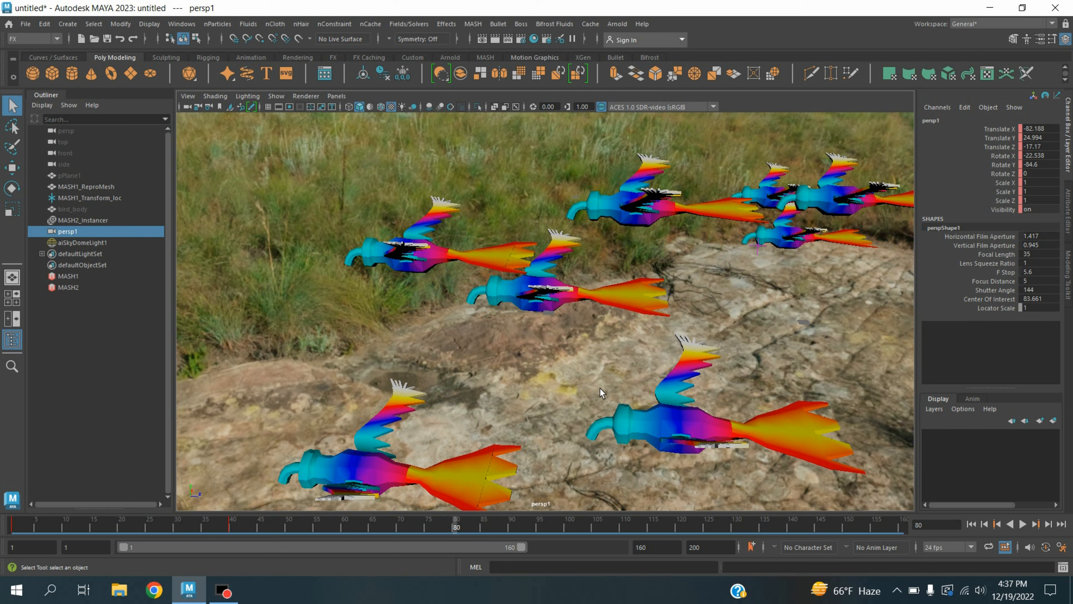
pyautogui.press('s')
# Step: At frame 111, pull the persp1 camera back so the flock sits in the upper left of the shot, and keyframe it
pyautogui.moveTo(457, 528); pyautogui.dragTo(623, 533)
pyautogui.scroll(-5, 569, 404)
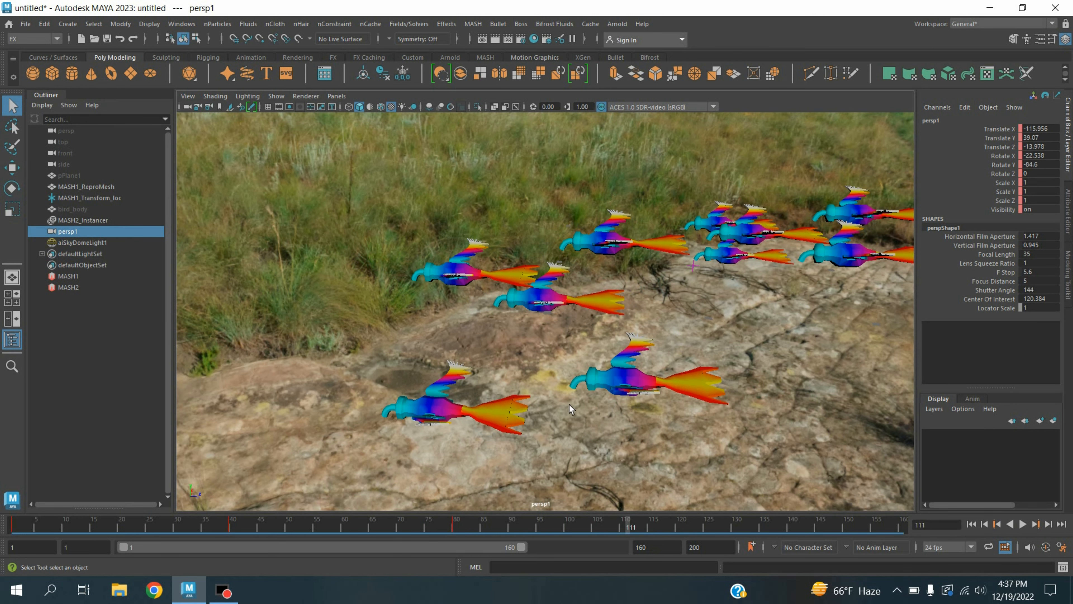
pyautogui.scroll(-4, 567, 406)
pyautogui.keyDown('alt'); pyautogui.moveTo(570, 403); pyautogui.dragTo(397, 348, button='middle'); pyautogui.keyUp('alt')
pyautogui.scroll(2, 337, 303)
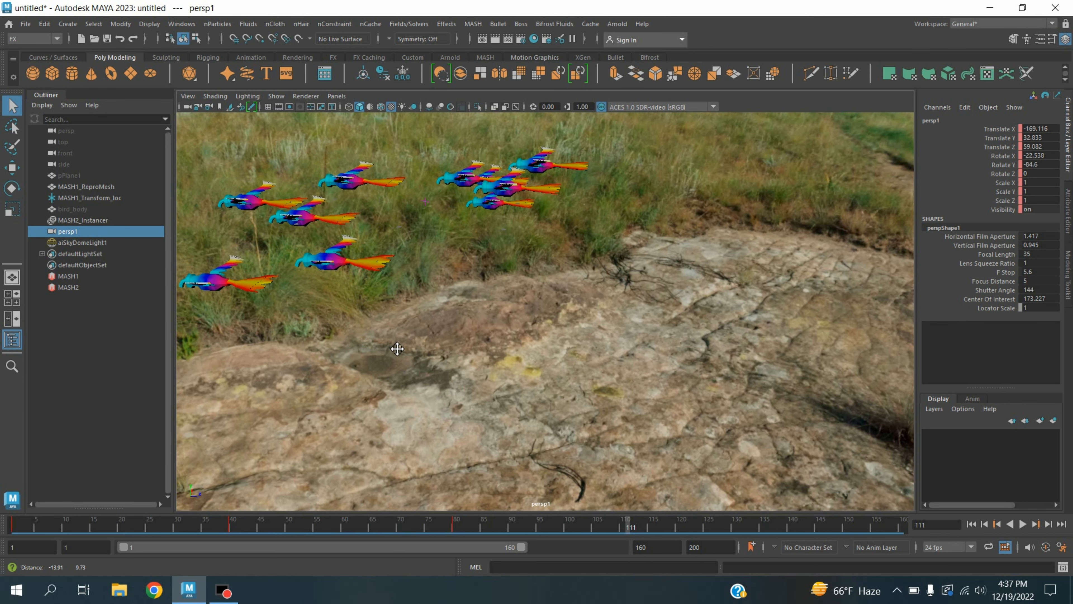
pyautogui.press('s')
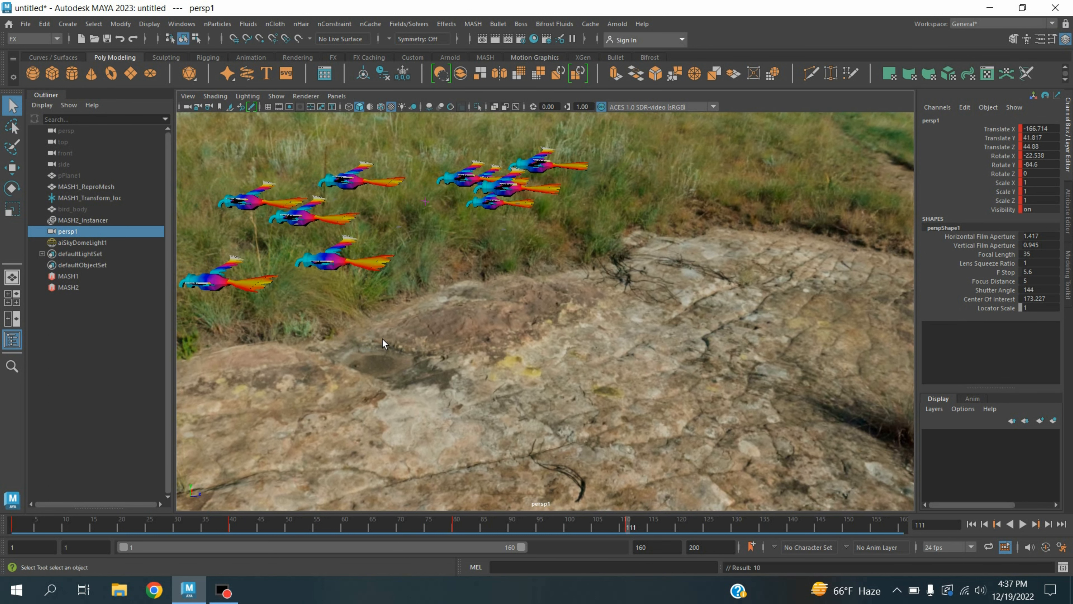
# Step: Open the Graph Editor and set all of persp1's animation keys to linear tangents
pyautogui.click(182, 23)
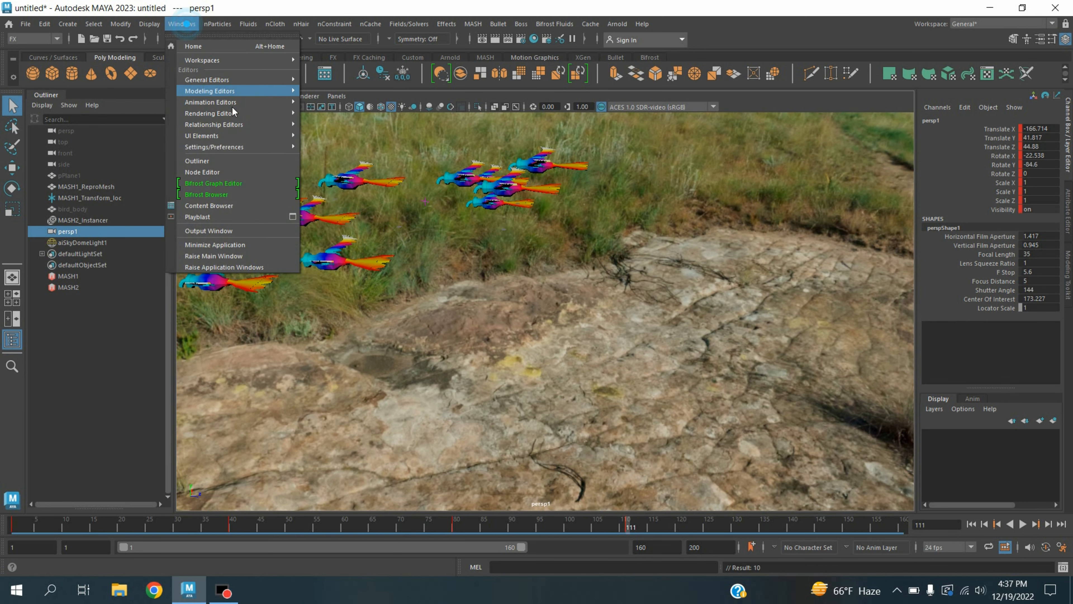
pyautogui.moveTo(253, 106)
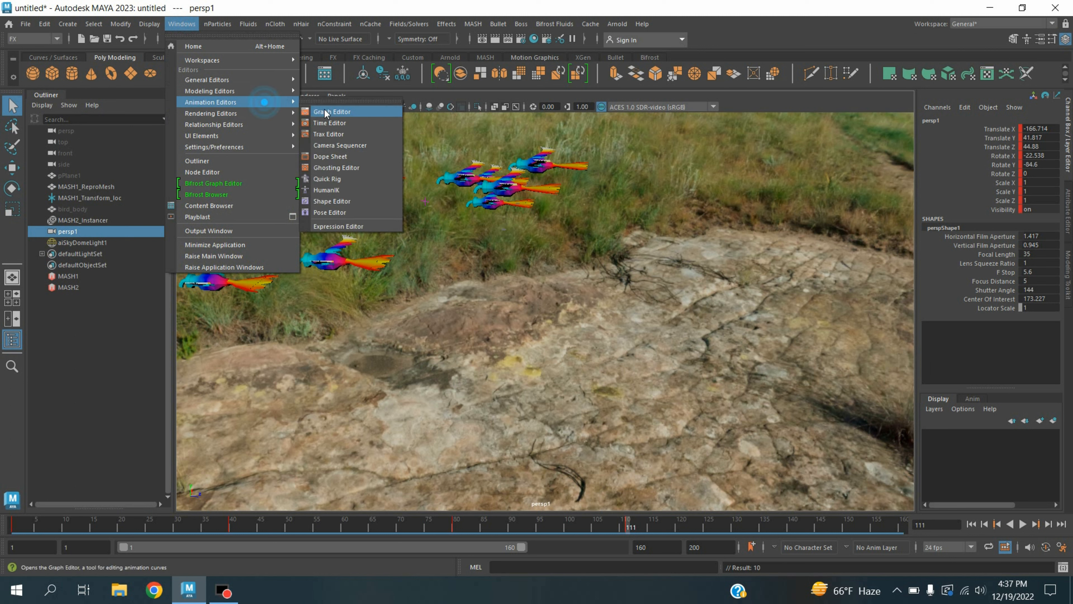
pyautogui.click(328, 102)
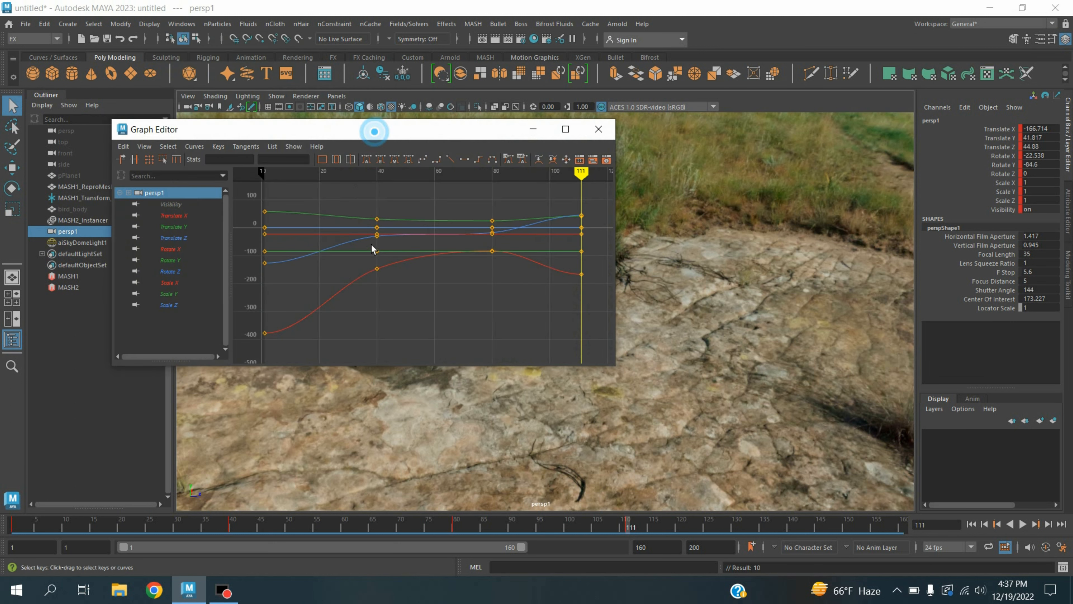
pyautogui.press('f')
pyautogui.click(340, 238)
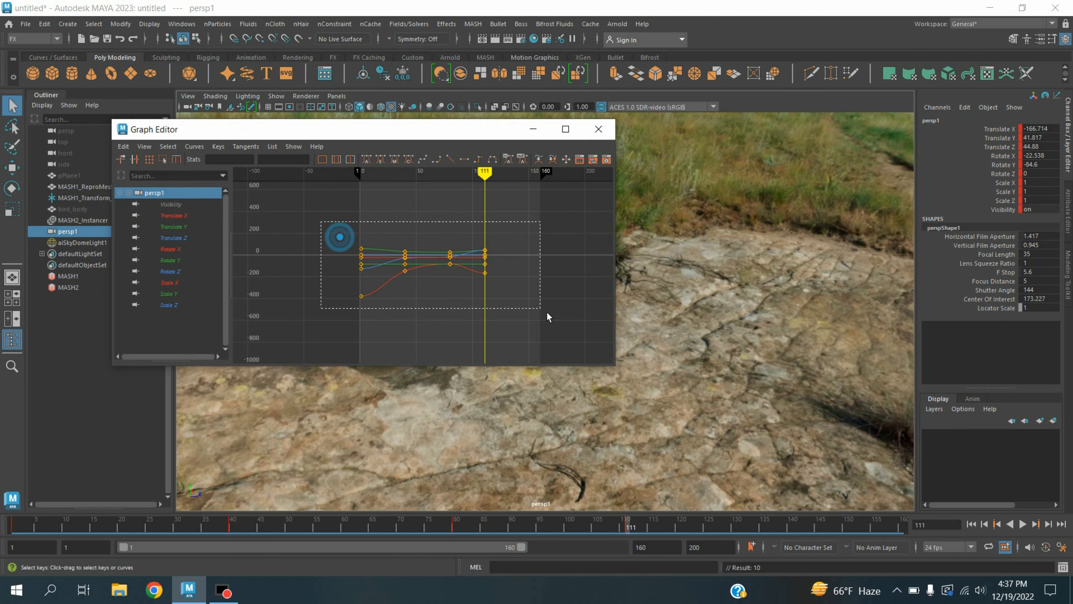
pyautogui.click(451, 160)
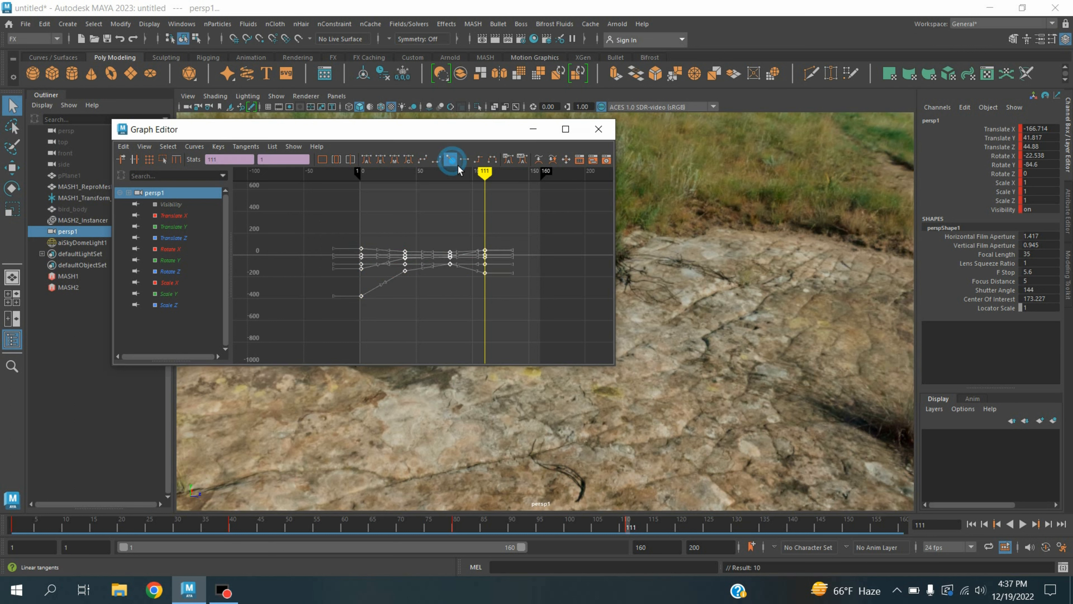
# Step: Set both the pre infinity and post infinity of persp1's curves to Cycle, and close the Graph Editor
pyautogui.click(195, 147)
pyautogui.moveTo(237, 168)
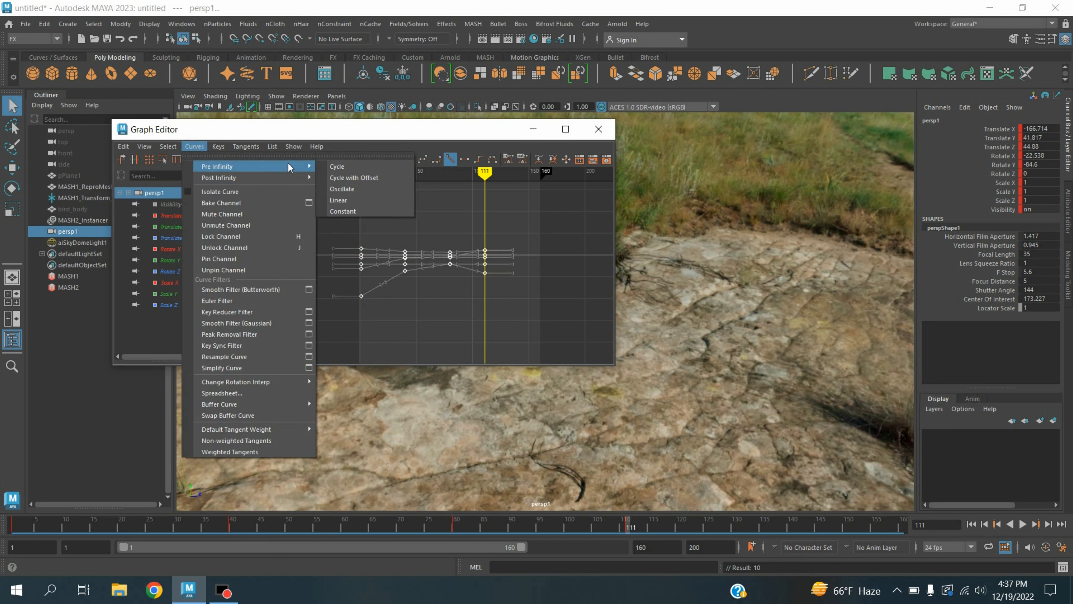
pyautogui.click(336, 165)
pyautogui.click(194, 146)
pyautogui.moveTo(253, 178)
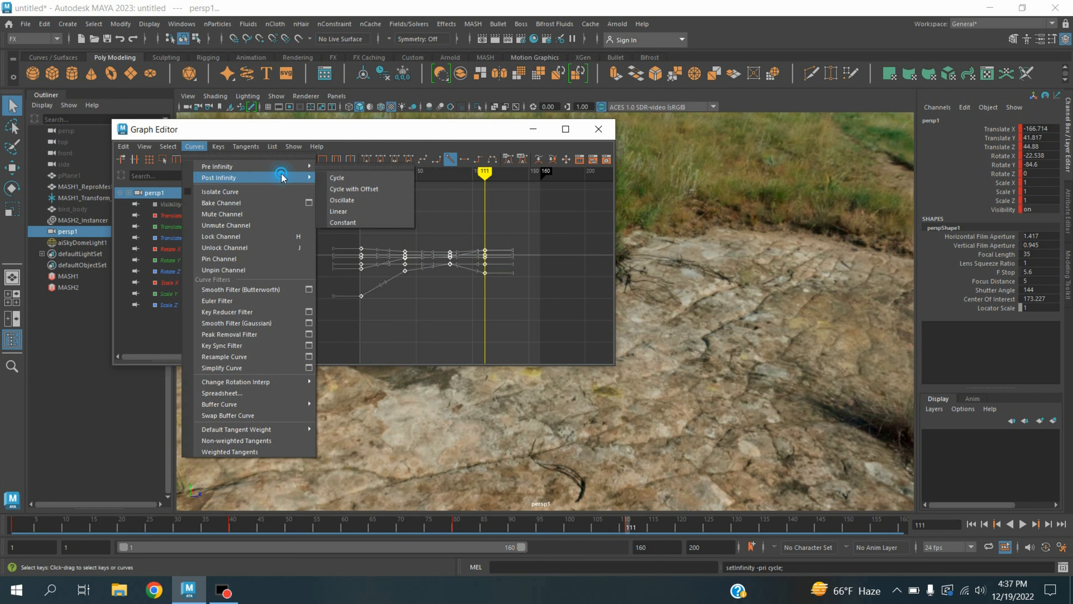
pyautogui.click(345, 179)
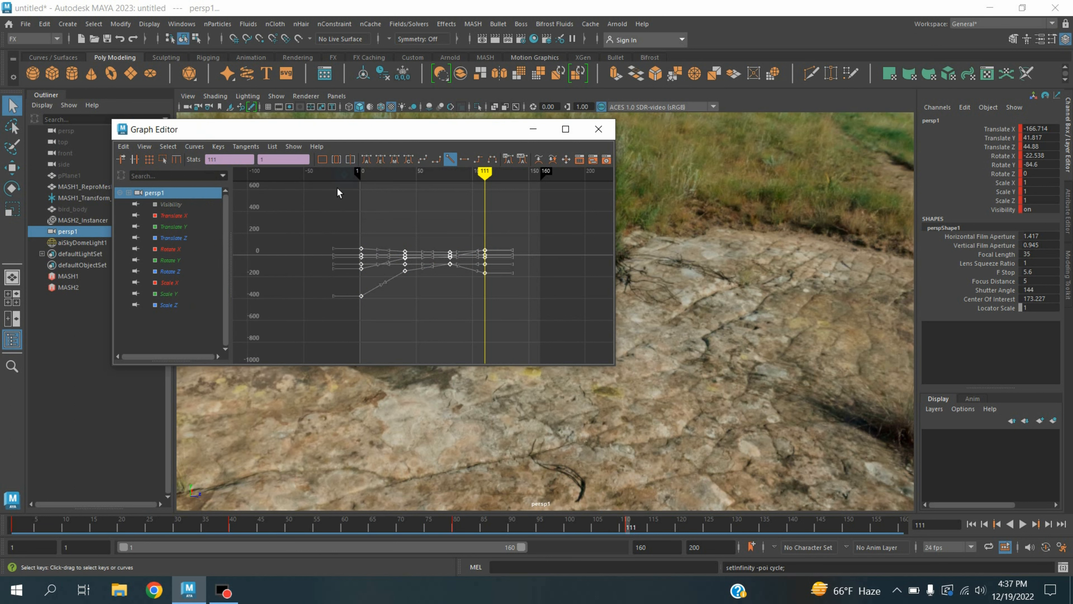
pyautogui.click(599, 129)
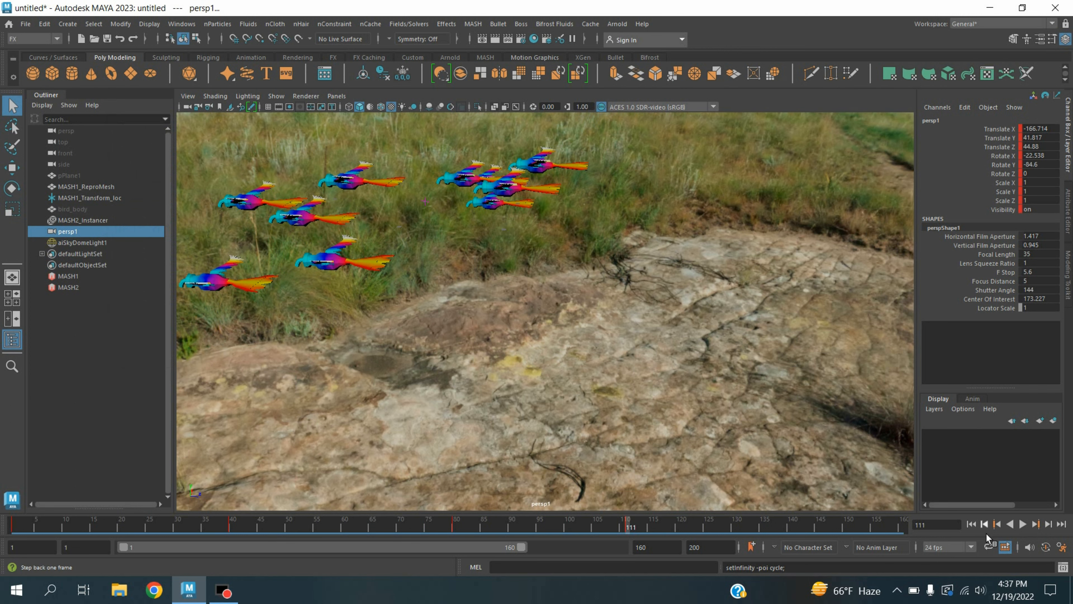
# Step: Play the animation from the first frame to check the camera movement around the flock
pyautogui.click(972, 525)
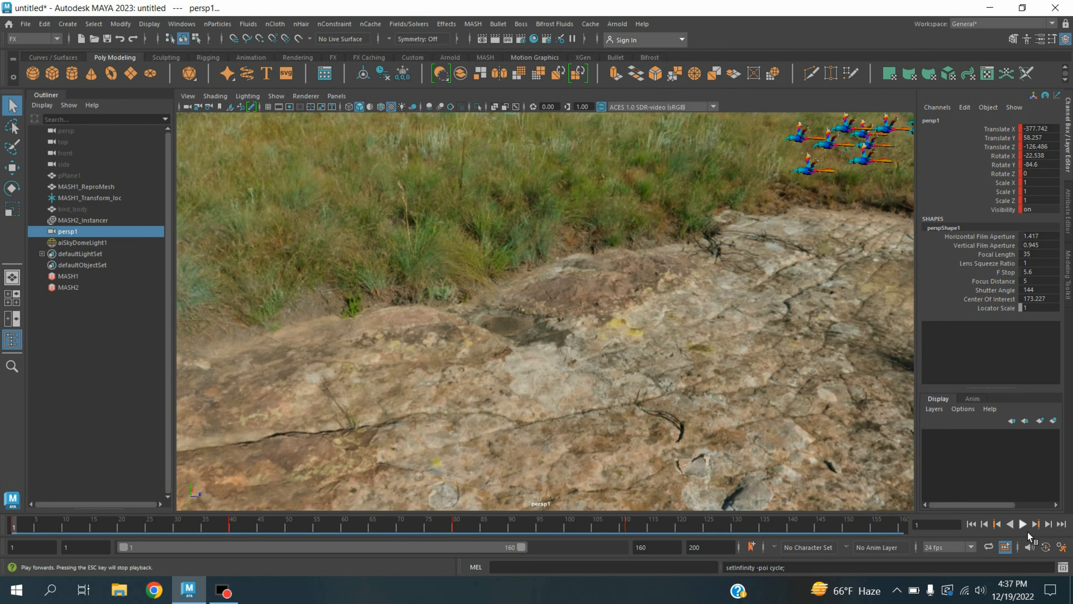
pyautogui.click(1024, 525)
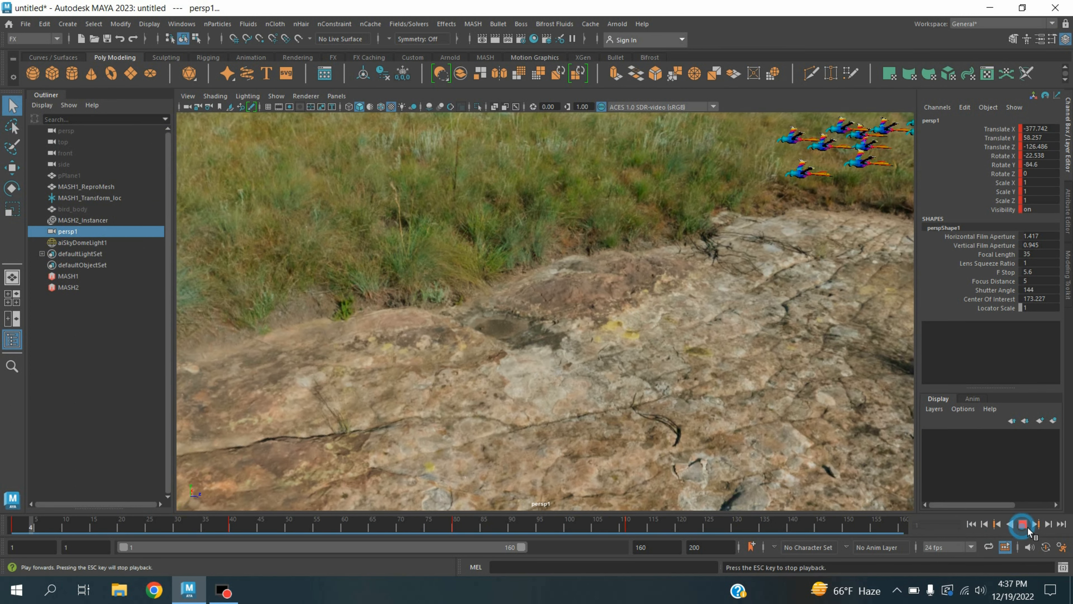